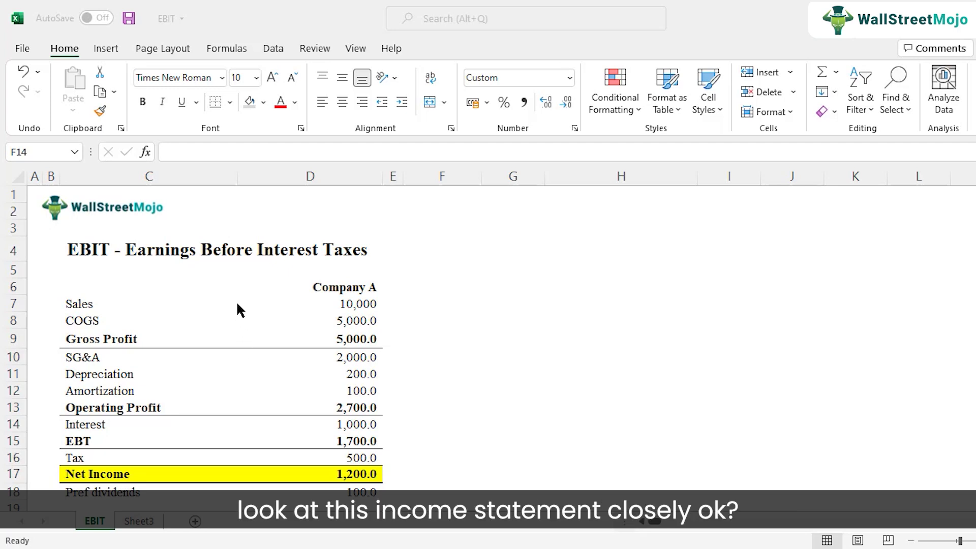
# Review the Sales and Net Income amounts, including the full Company A column from D6 to D17
pyautogui.click(135, 309)
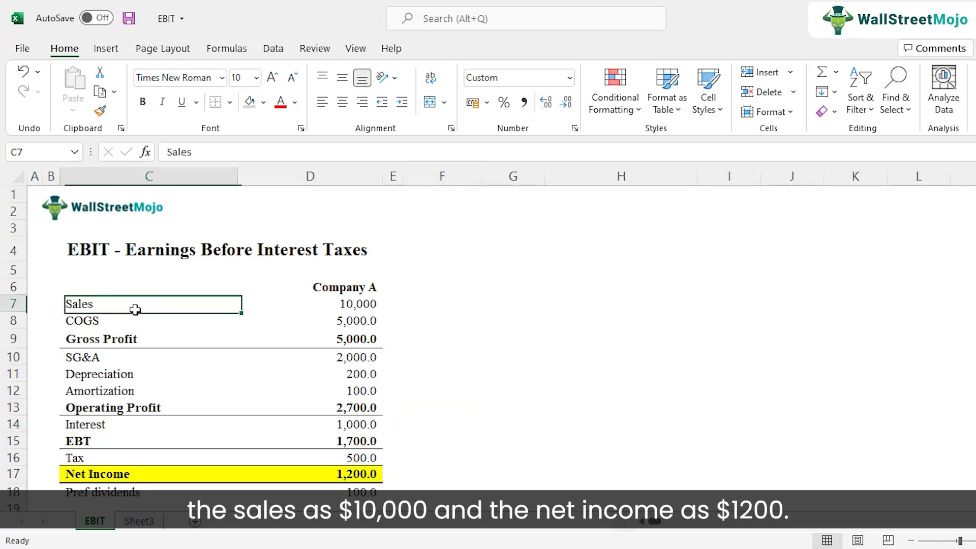
pyautogui.click(324, 301)
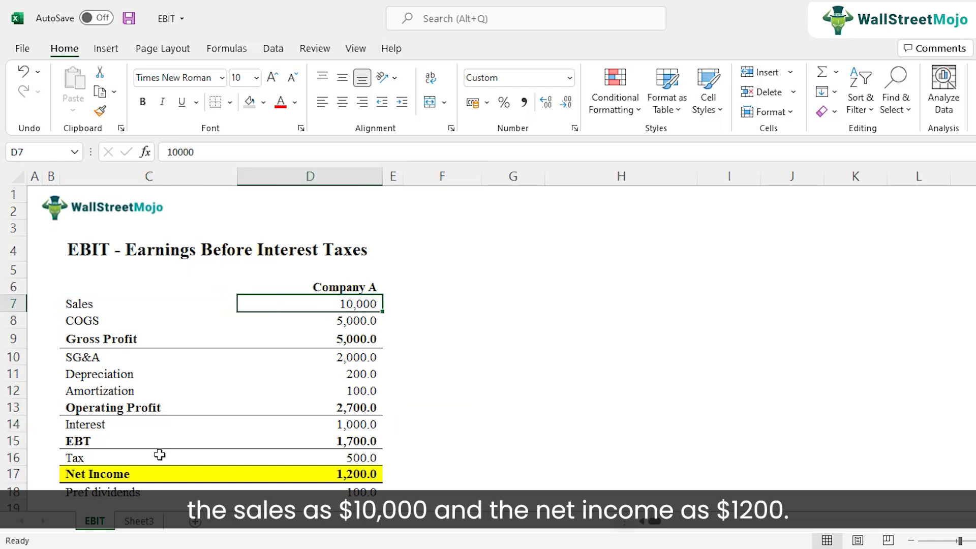
pyautogui.click(133, 473)
pyautogui.click(366, 476)
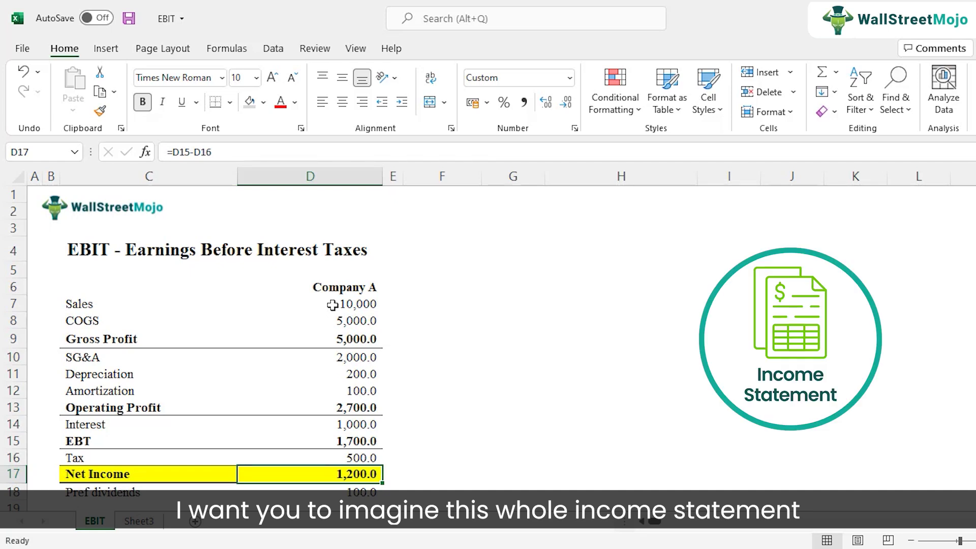
pyautogui.moveTo(338, 287); pyautogui.dragTo(339, 480)
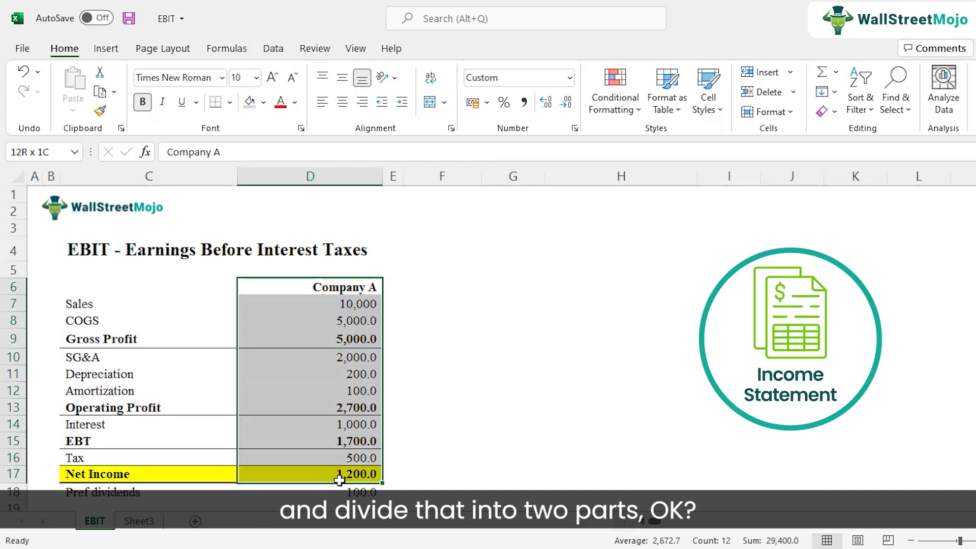
# Highlight the entire Operating Profit row (row 13) with a yellow fill
pyautogui.click(10, 407)
pyautogui.click(264, 102)
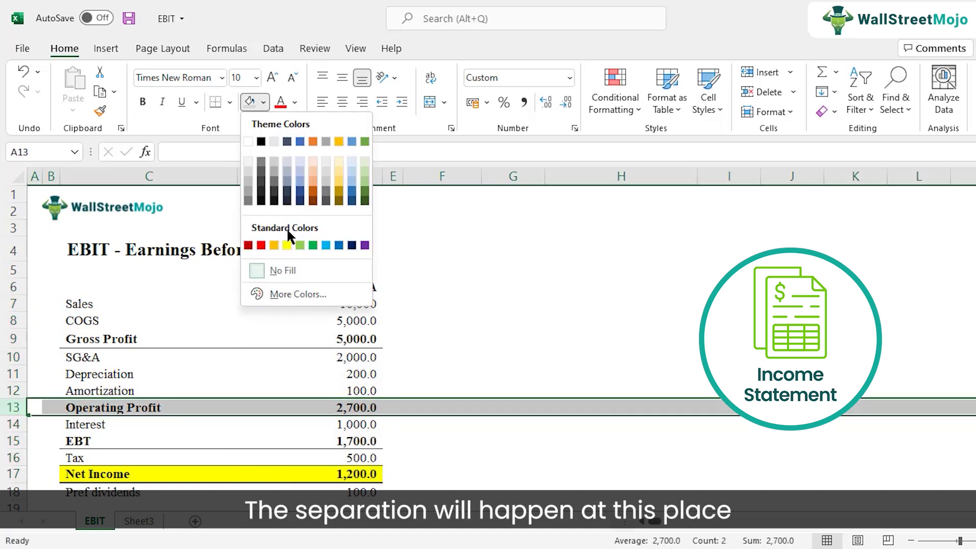
pyautogui.click(286, 245)
pyautogui.click(414, 338)
pyautogui.click(433, 407)
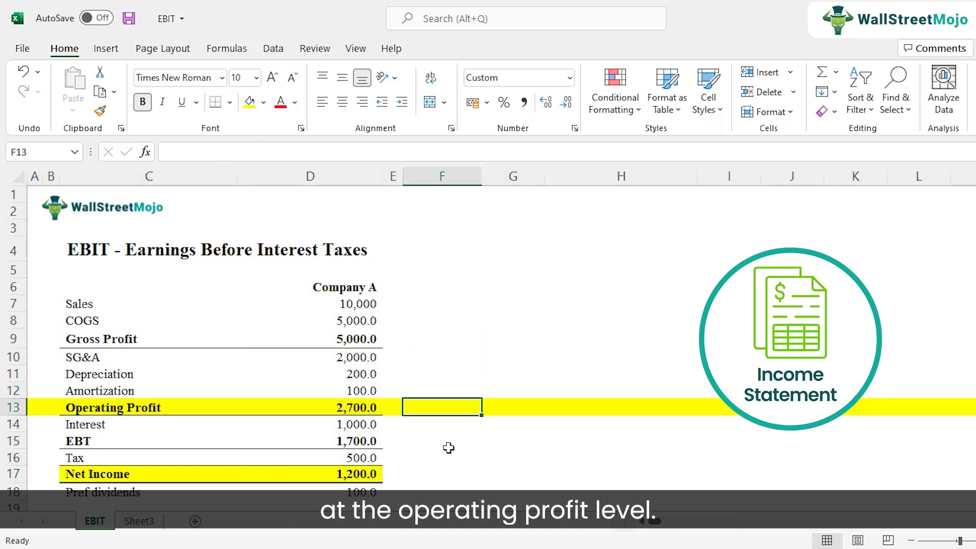
pyautogui.hotkey('ctrl', '2')
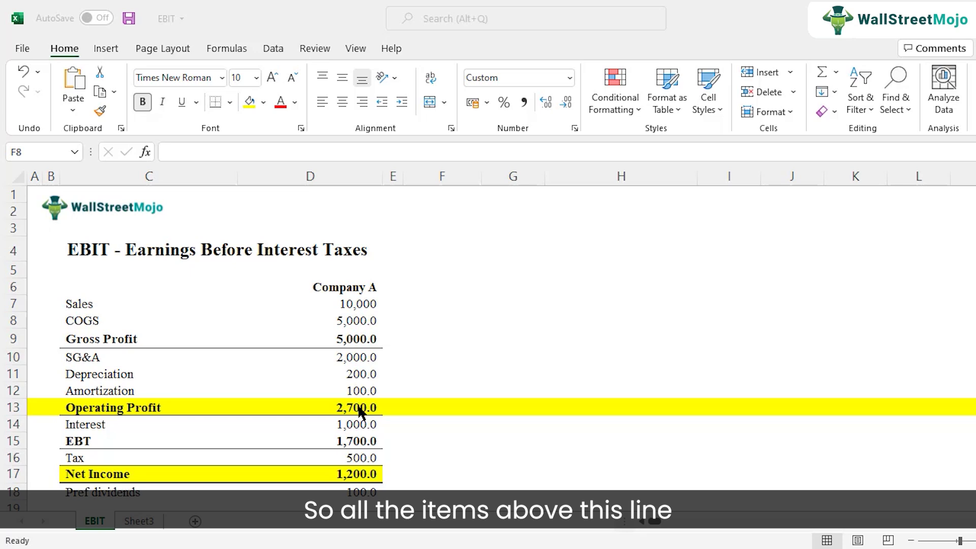
# Examine the operating items above Operating Profit one by one, from Sales down to Amortization
pyautogui.click(359, 308)
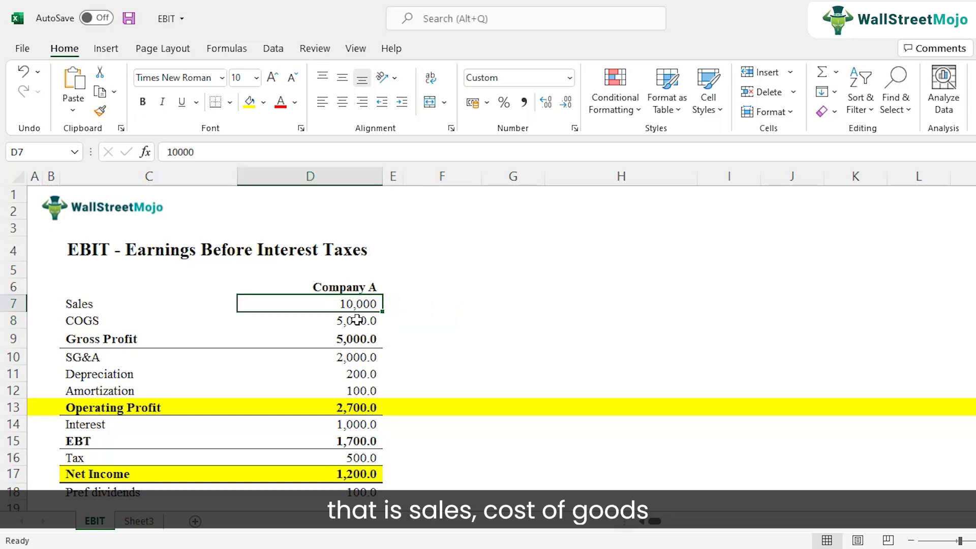
pyautogui.click(359, 321)
pyautogui.click(357, 345)
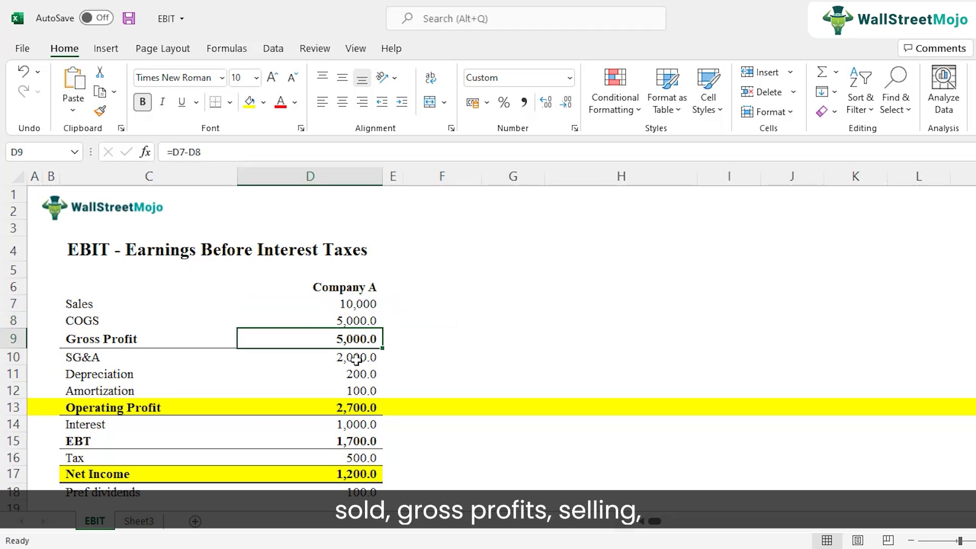
pyautogui.click(357, 359)
pyautogui.click(361, 376)
pyautogui.click(361, 392)
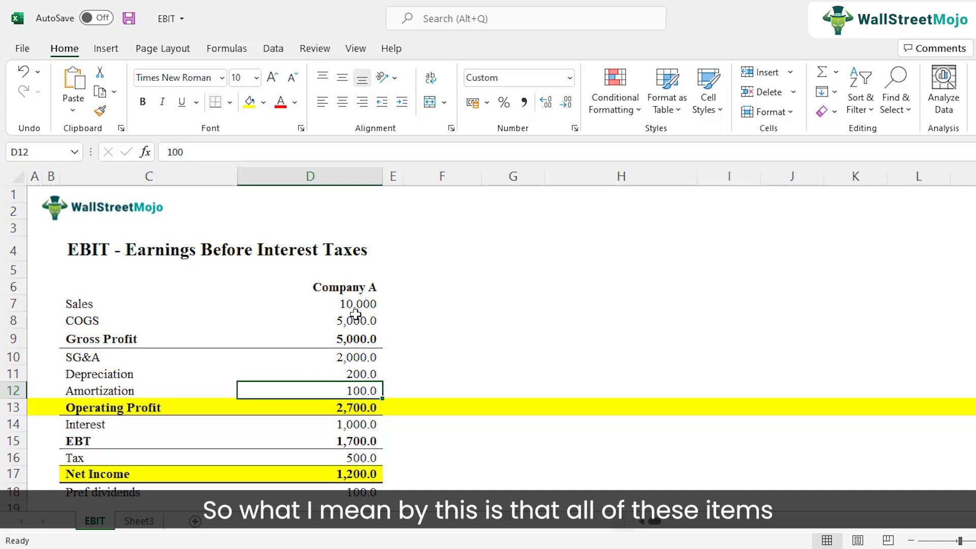
pyautogui.moveTo(355, 304); pyautogui.dragTo(356, 391)
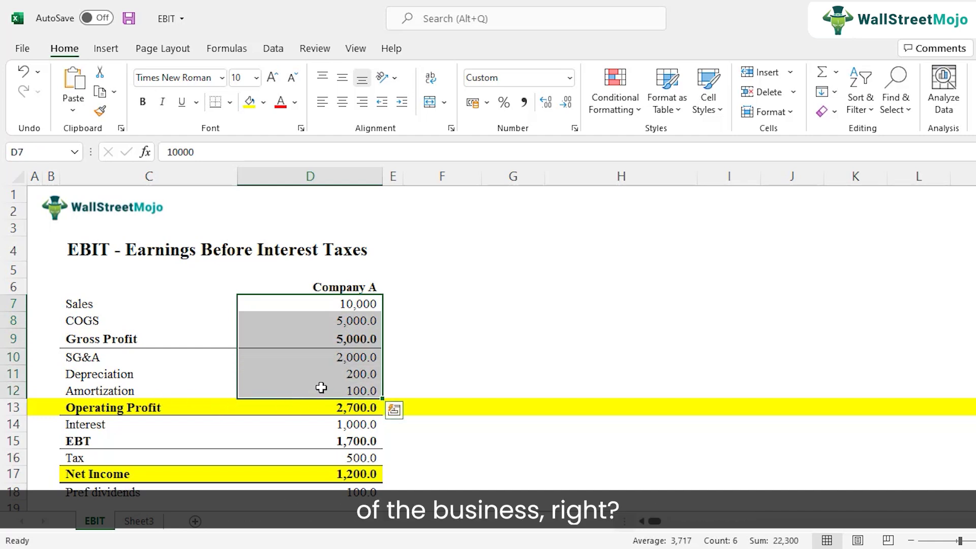
pyautogui.click(342, 308)
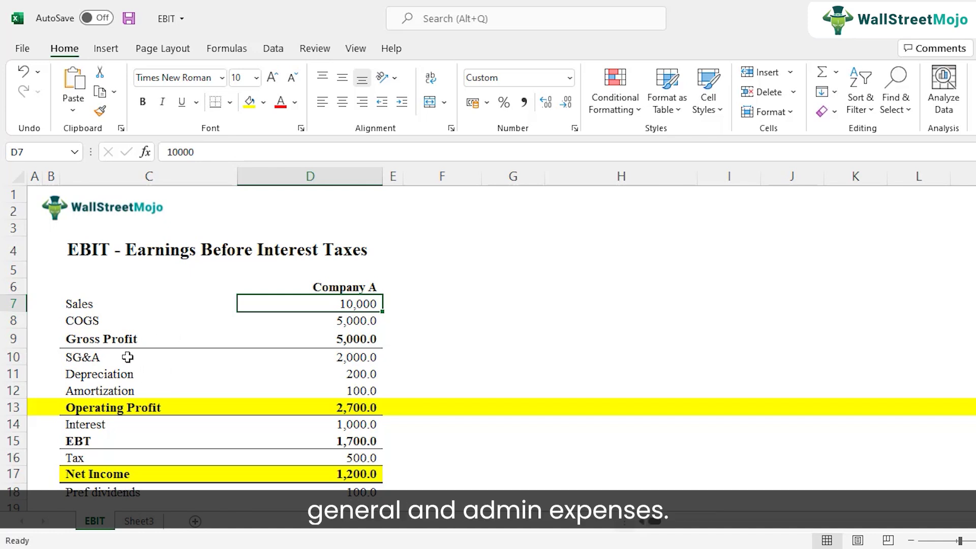
pyautogui.click(126, 374)
pyautogui.click(124, 390)
pyautogui.click(127, 375)
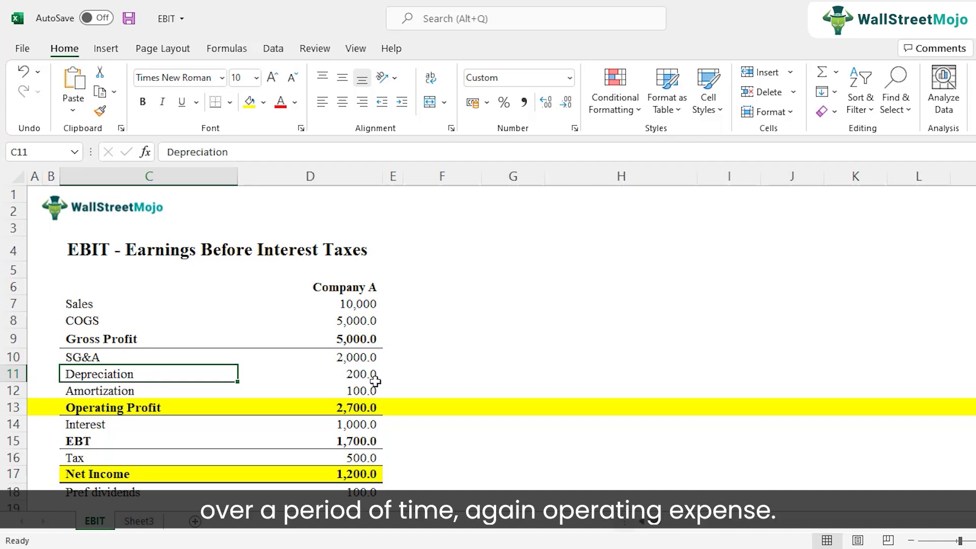
pyautogui.moveTo(346, 304); pyautogui.dragTo(352, 393)
# Enter the note "Business Activities" in cell F9 beside Gross Profit
pyautogui.click(432, 339)
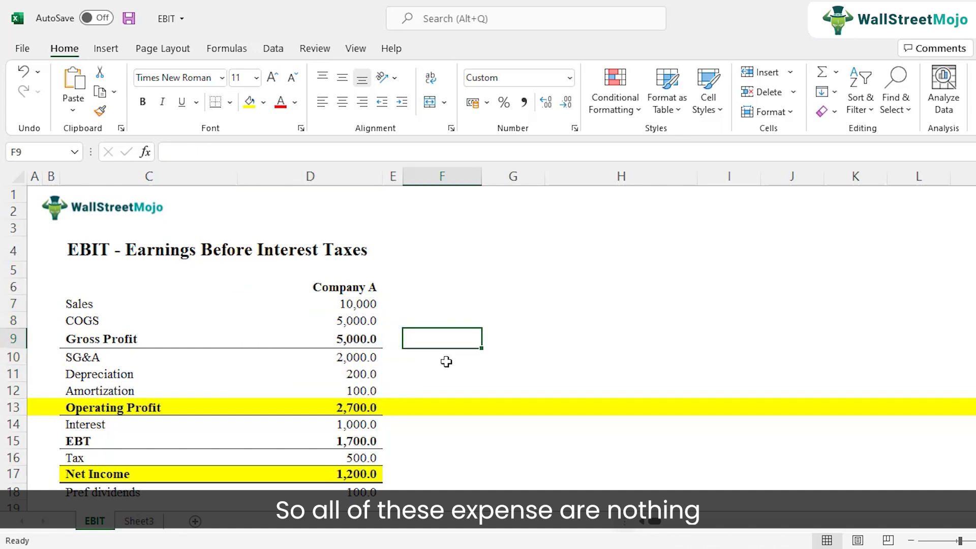
pyautogui.write('Business A')
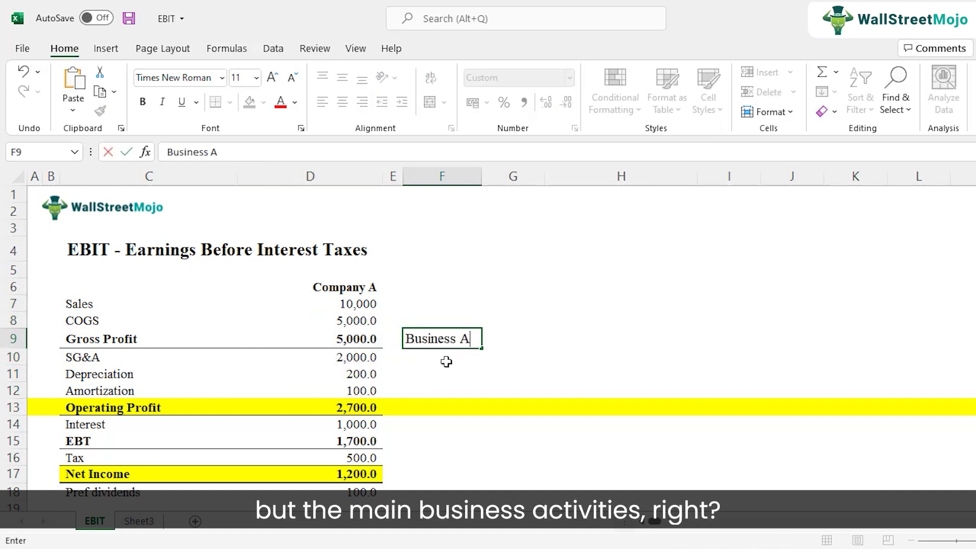
pyautogui.write('ctivities')
pyautogui.press('Return')
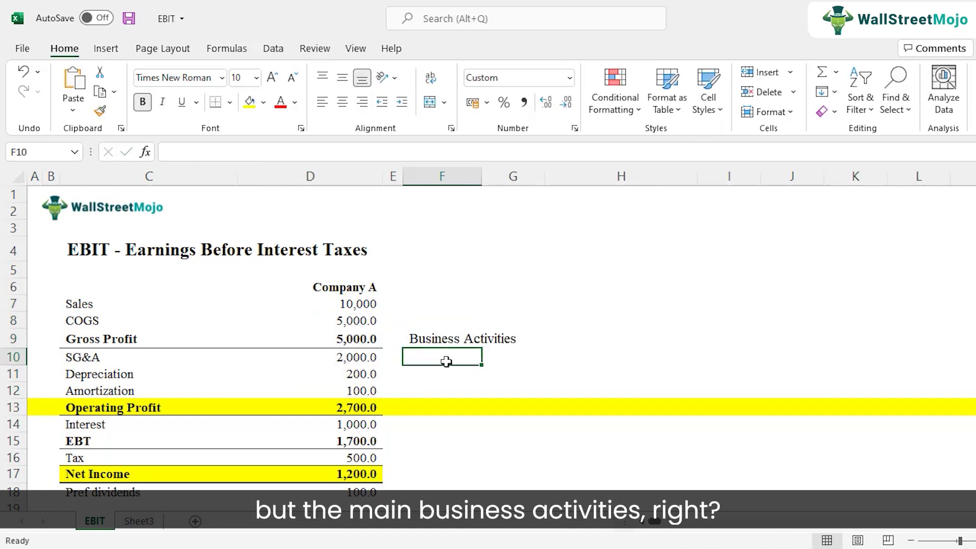
# Enter the note "Financing activity" in cell F14 beside the Interest line
pyautogui.scroll(-2, 417, 425)
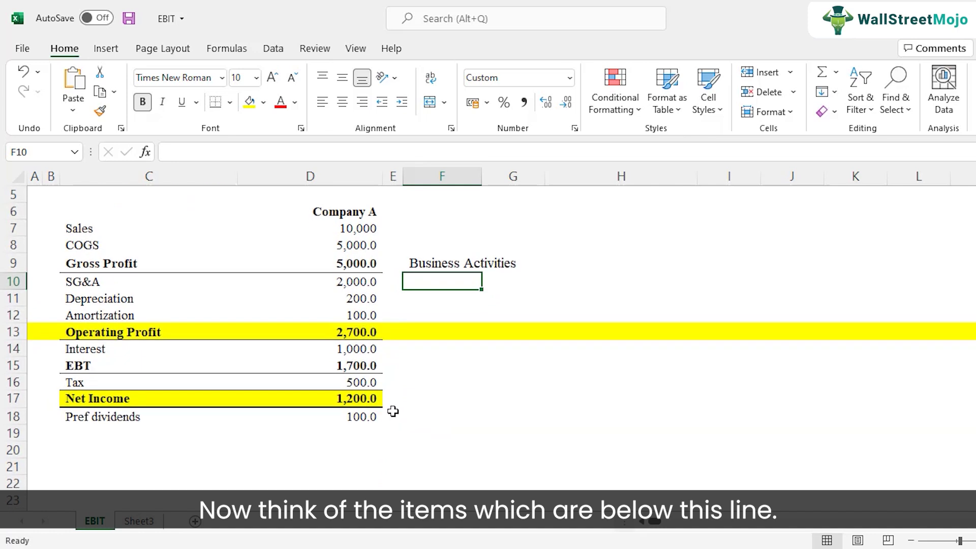
pyautogui.scroll(2, 368, 384)
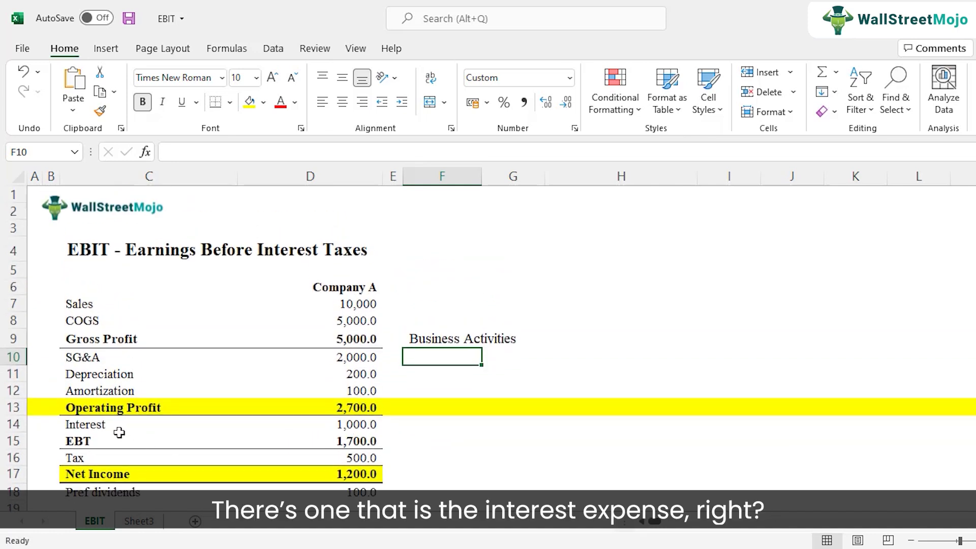
pyautogui.click(124, 427)
pyautogui.click(335, 427)
pyautogui.click(441, 429)
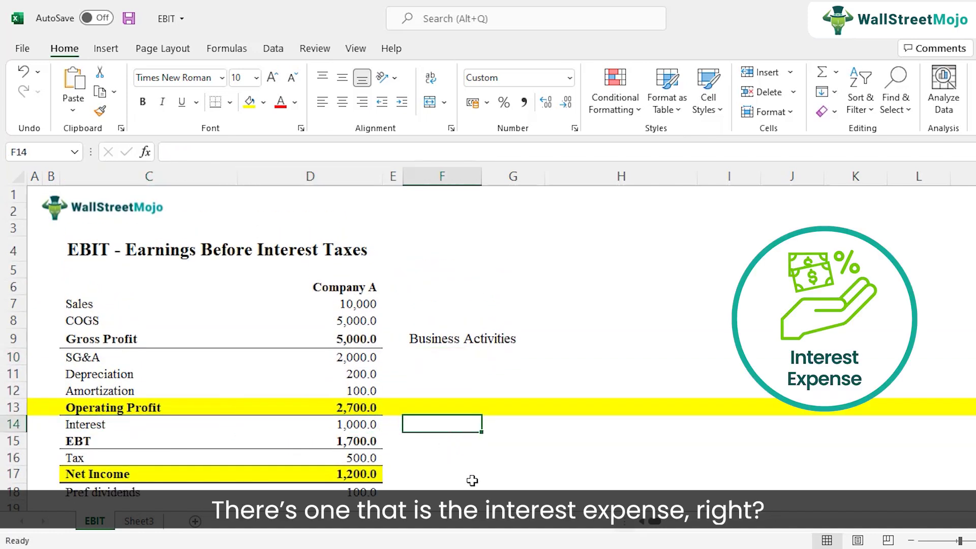
pyautogui.write('Financing acctivity')
pyautogui.press('Return')
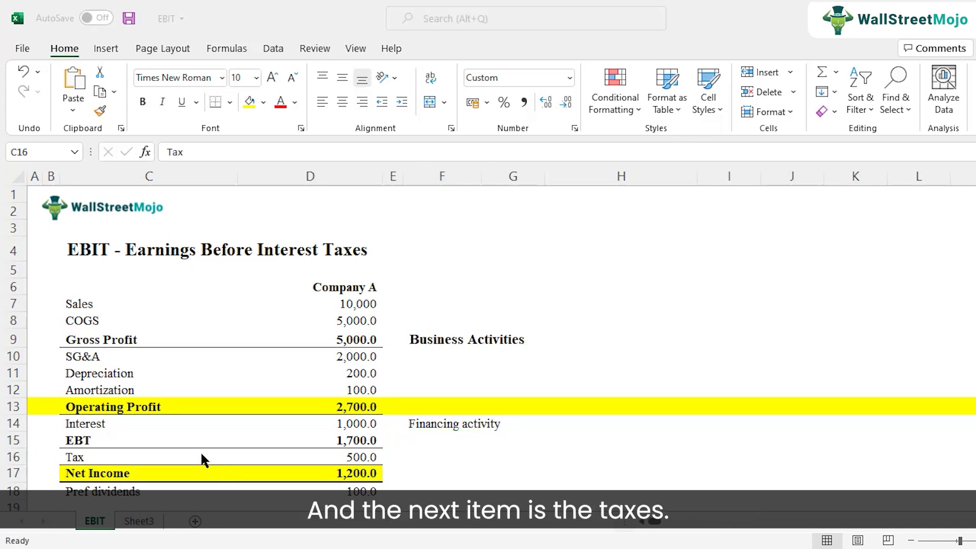
# Examine the Tax amount, the Company A figures from Sales to Amortization, and the Operating Profit line
pyautogui.click(200, 453)
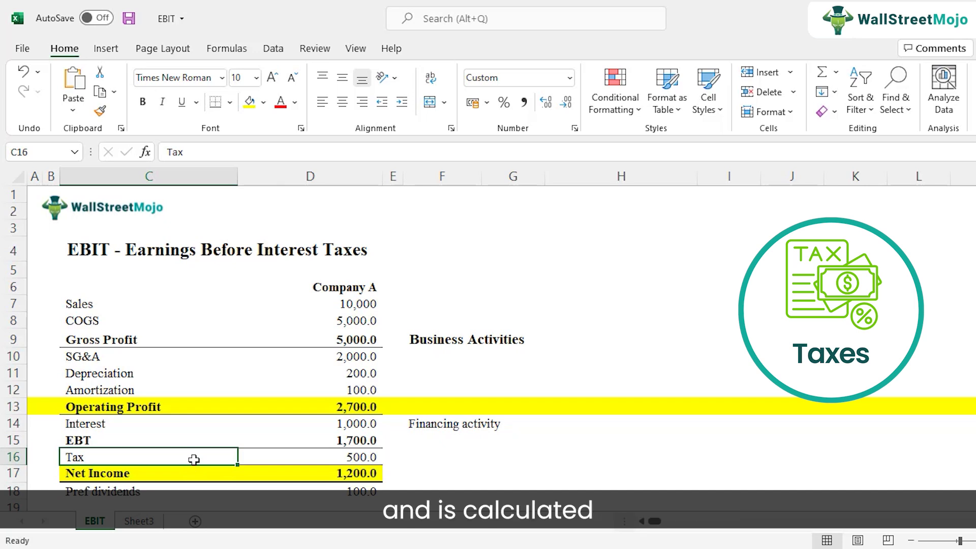
pyautogui.click(351, 460)
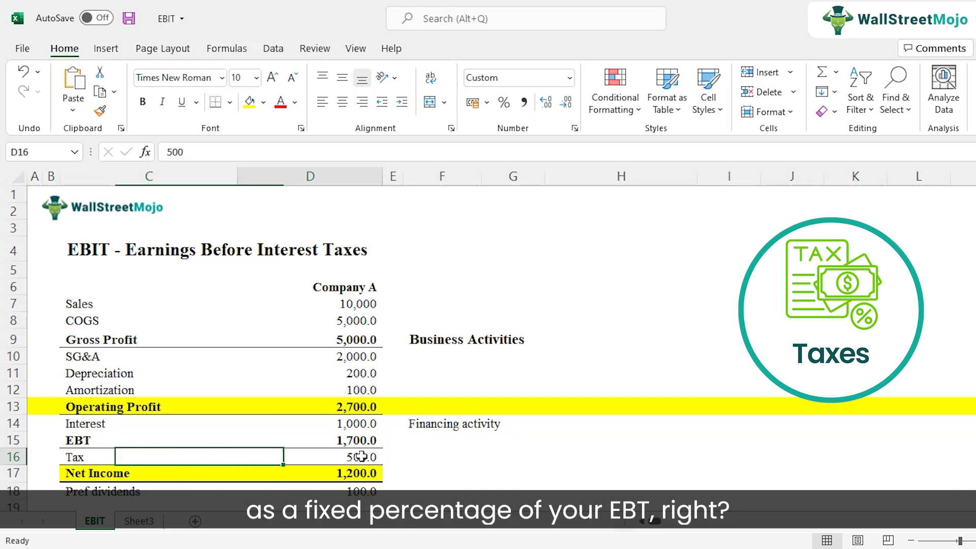
pyautogui.moveTo(363, 291); pyautogui.dragTo(364, 475)
pyautogui.moveTo(361, 304); pyautogui.dragTo(362, 385)
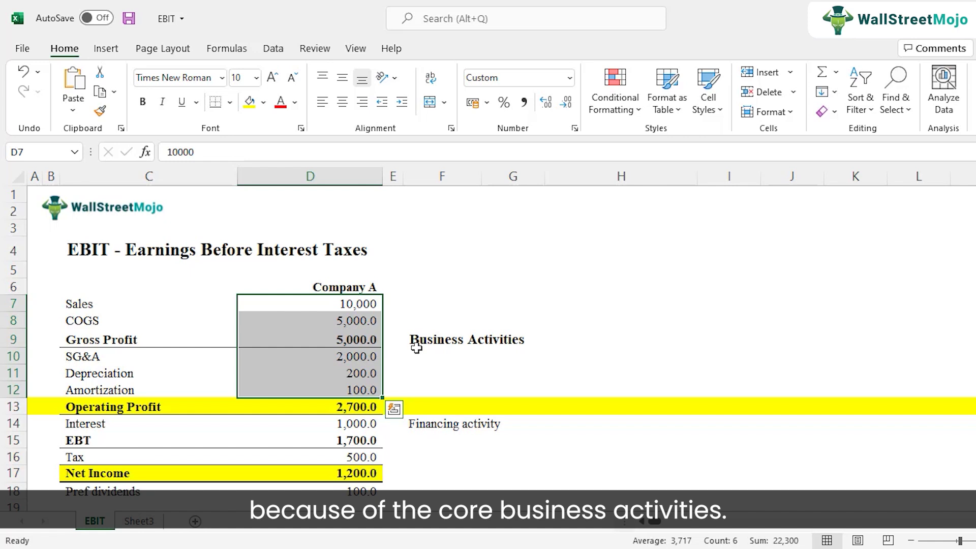
pyautogui.click(96, 411)
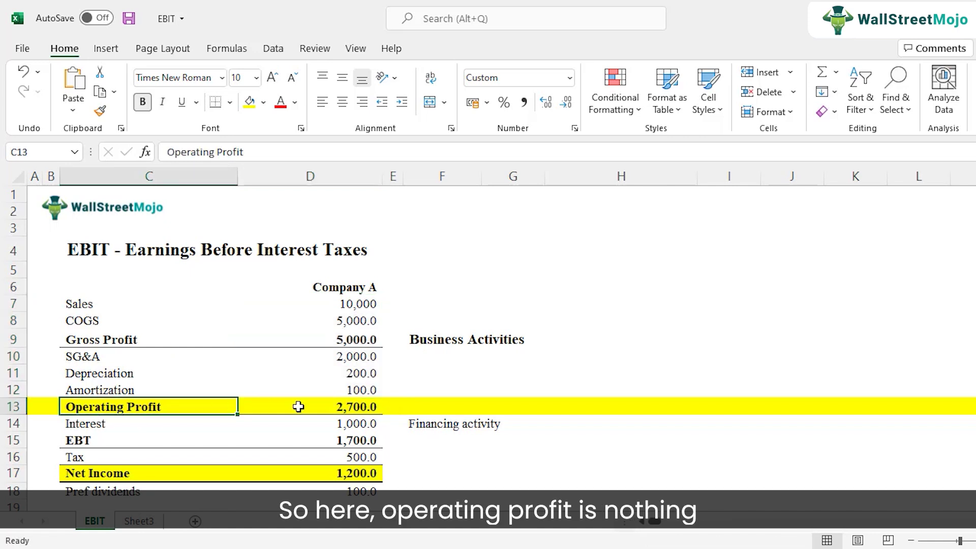
pyautogui.click(361, 407)
# Enter the note "~ EBIT" in cell F13 beside Operating Profit
pyautogui.click(424, 406)
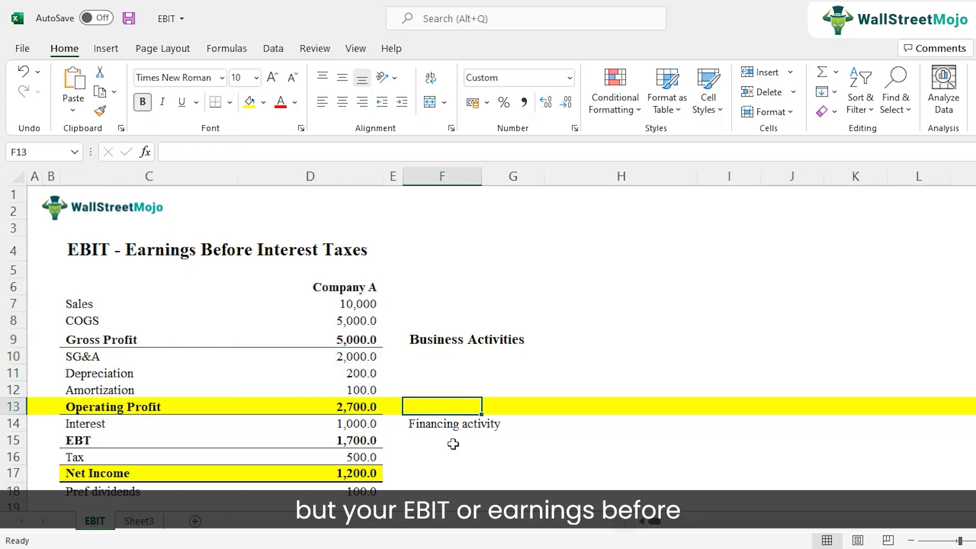
pyautogui.write('~ EBIT')
pyautogui.press('Return')
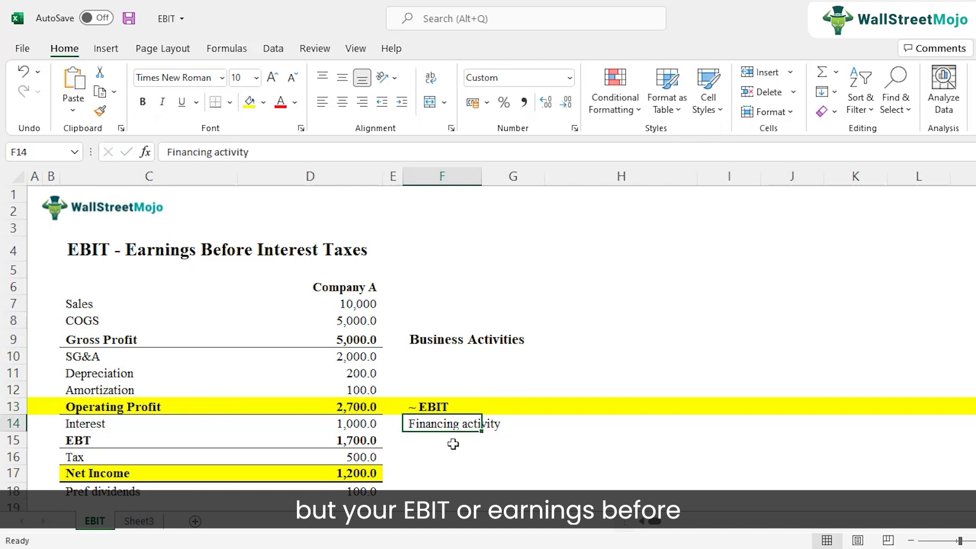
pyautogui.press('Up')
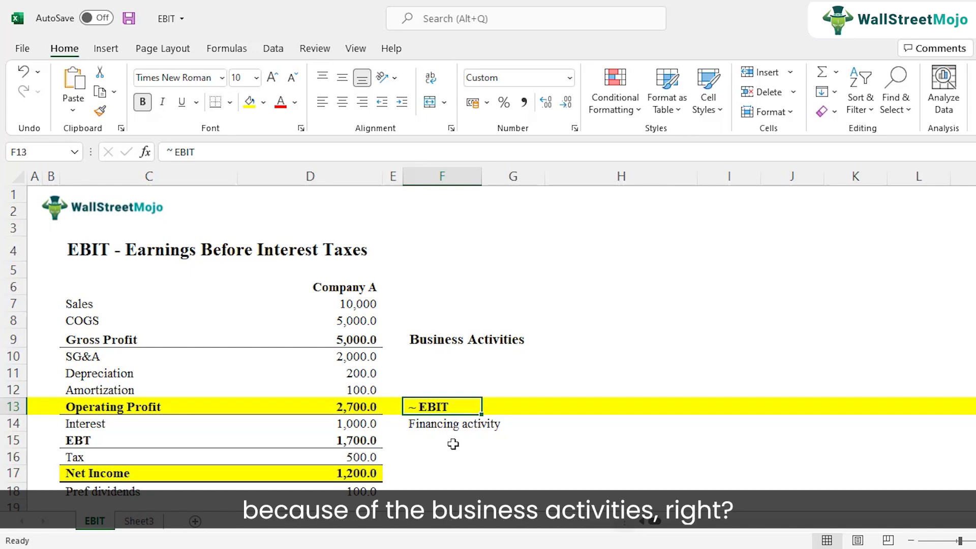
# Examine the Interest, EBT and Tax amounts in D14 to D16, below Operating Profit
pyautogui.moveTo(366, 425); pyautogui.dragTo(358, 457)
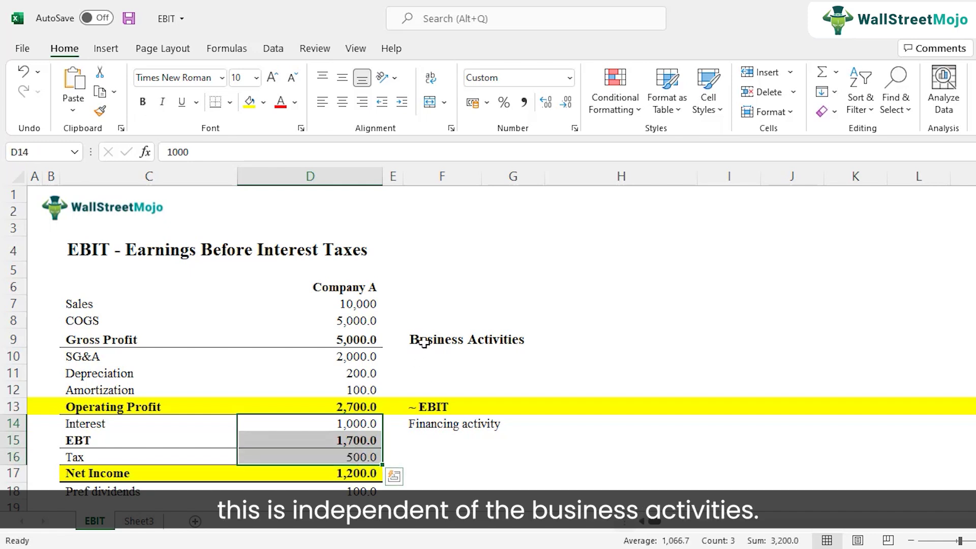
pyautogui.click(368, 422)
pyautogui.click(360, 457)
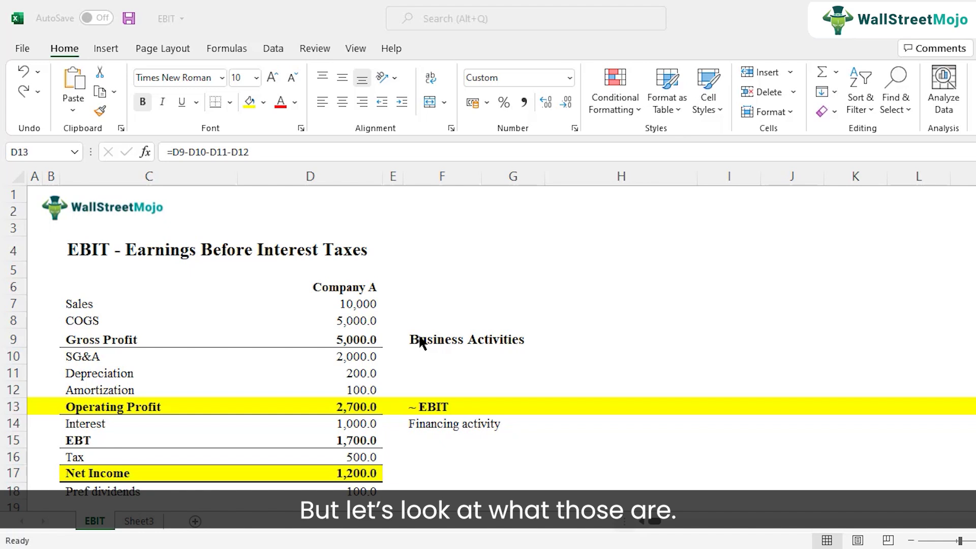
# Replace the note in F9 with "Bottom up approach" and look at the Net Income line in row 17
pyautogui.click(444, 343)
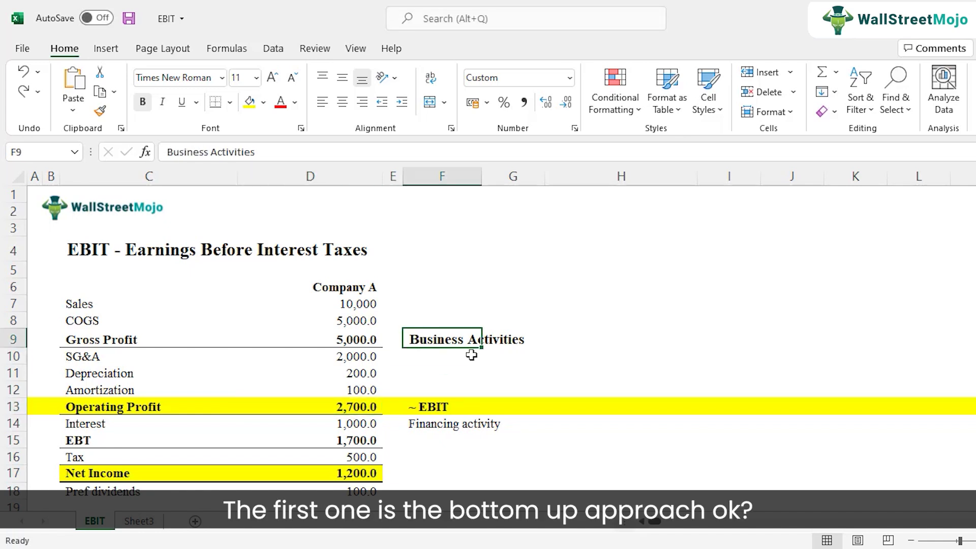
pyautogui.write('Bottom up approach')
pyautogui.press('Return')
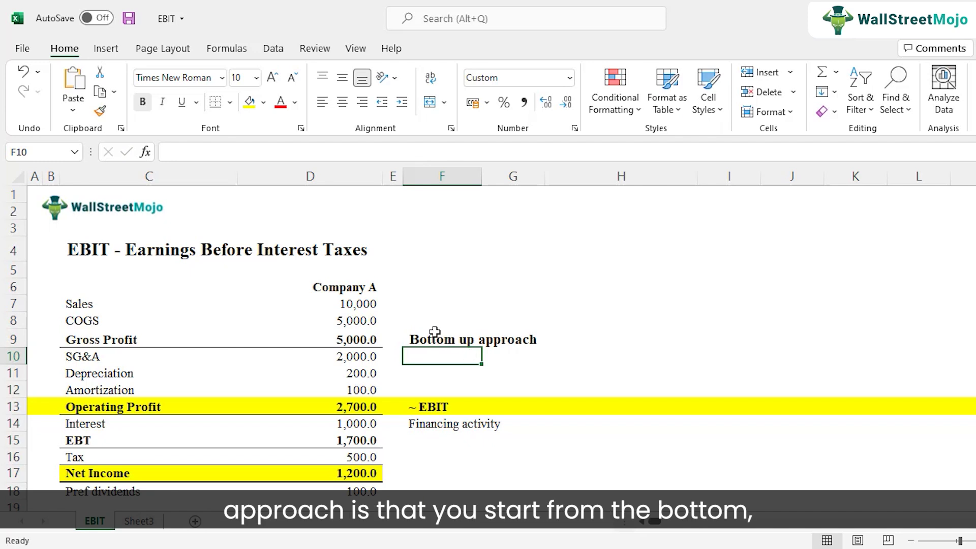
pyautogui.click(432, 333)
pyautogui.click(340, 474)
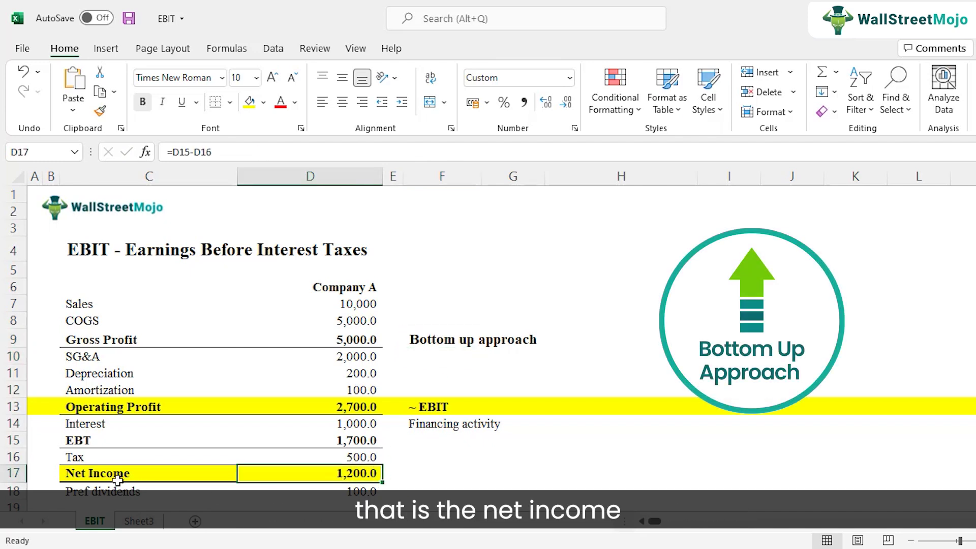
pyautogui.click(118, 478)
pyautogui.click(270, 475)
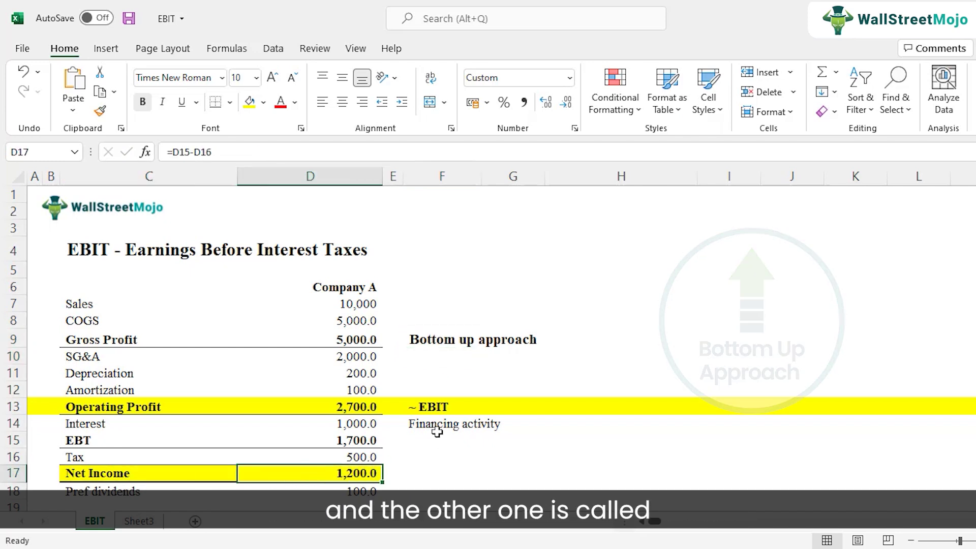
# Enter the note "Top Down Approach" in cell F11 and look at the Sales line in row 7
pyautogui.click(427, 377)
pyautogui.write('Top Dor')
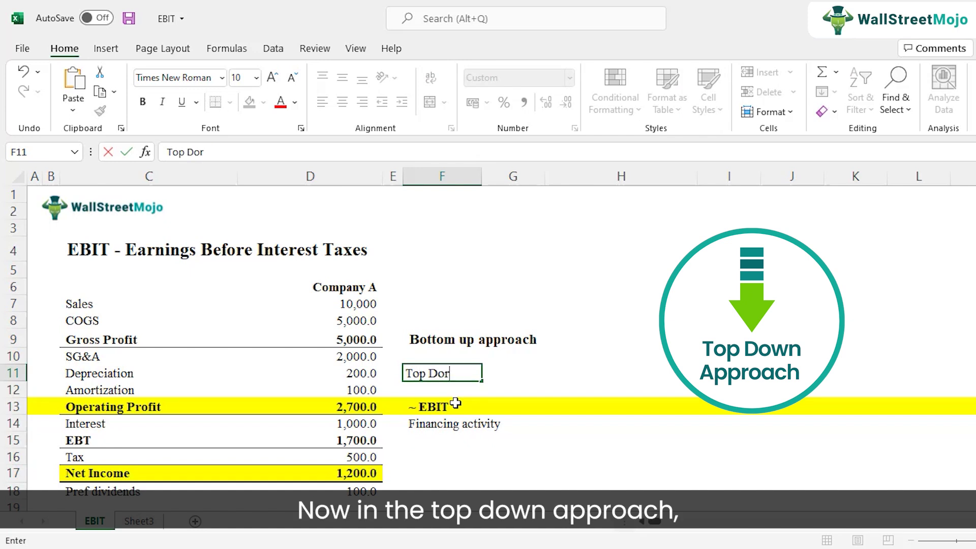
pyautogui.press('BackSpace')
pyautogui.write('wn Appoach')
pyautogui.press('BackSpace')
pyautogui.press('BackSpace')
pyautogui.press('BackSpace')
pyautogui.write('rach')
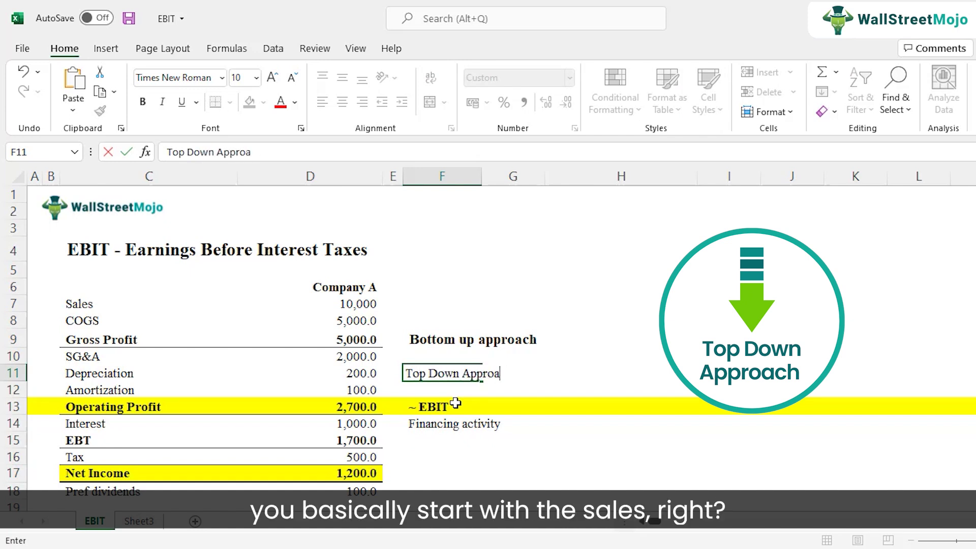
pyautogui.press('Return')
pyautogui.click(93, 305)
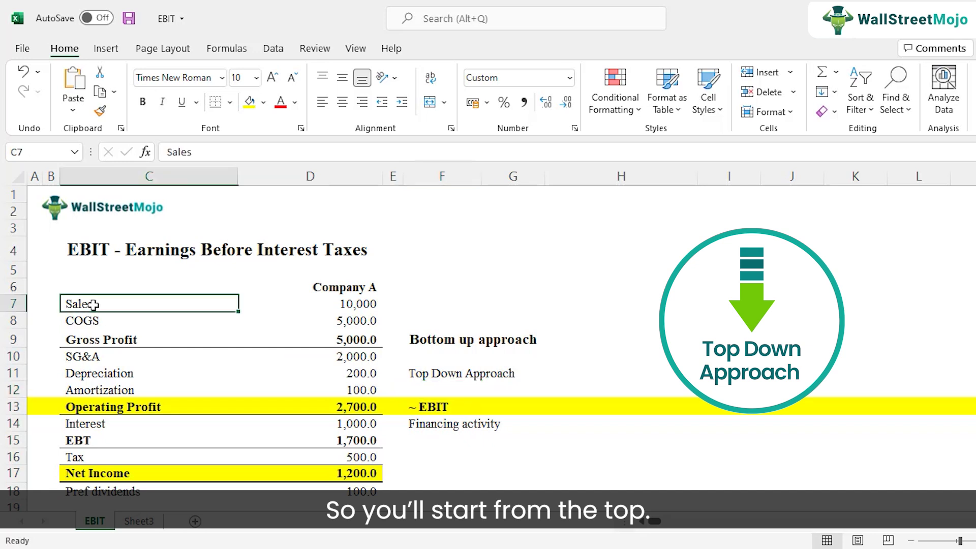
# Move the "Bottom up approach" heading from cell F9 to F7
pyautogui.click(410, 341)
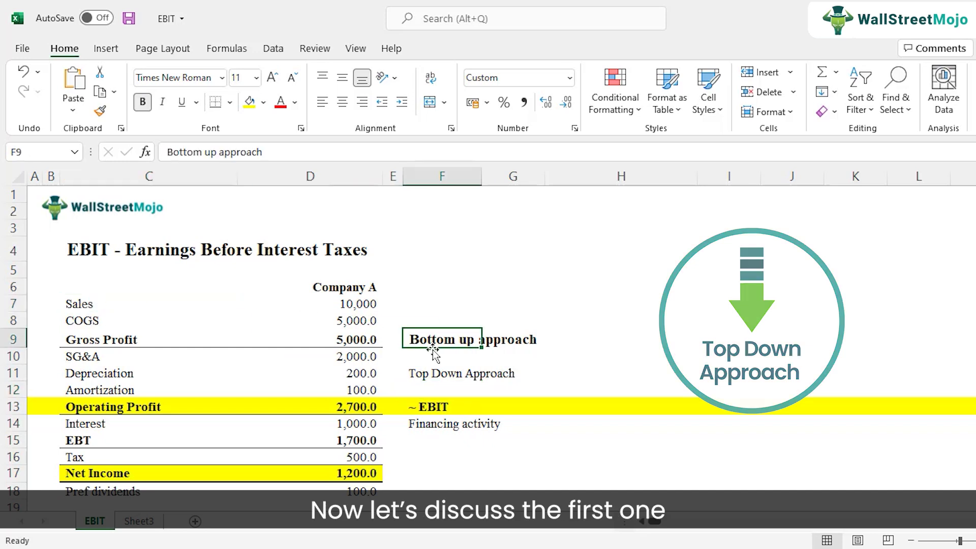
pyautogui.hotkey('ctrl', 'c')
pyautogui.click(437, 304)
pyautogui.moveTo(447, 328); pyautogui.dragTo(443, 305)
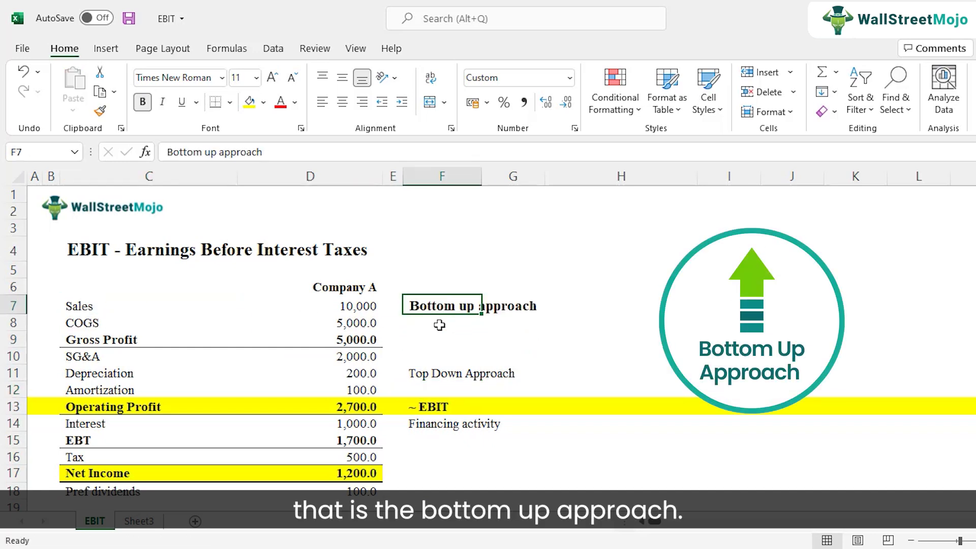
# Look at the Net Income, Tax and Interest amounts together, and enter the label "EBIT" in F8 below the bottom-up heading
pyautogui.click(436, 323)
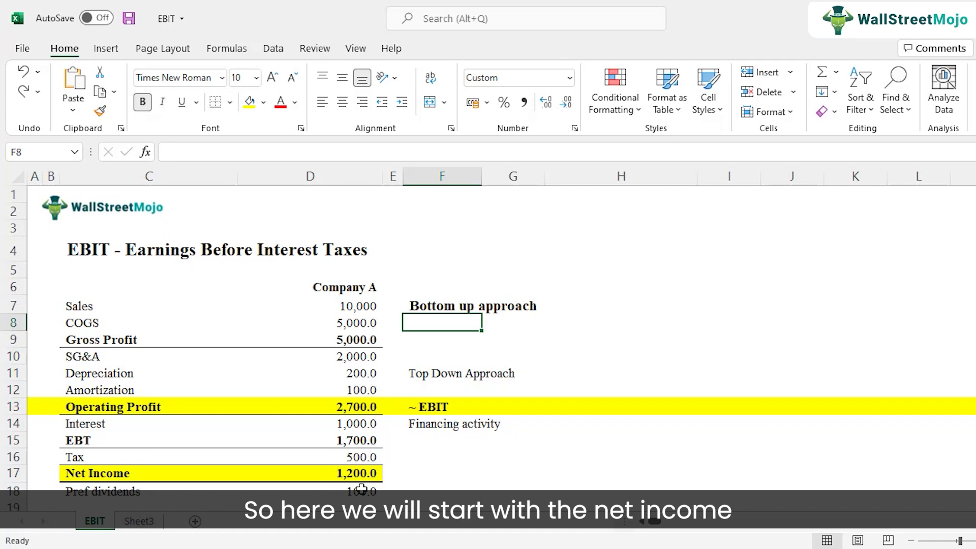
pyautogui.click(353, 476)
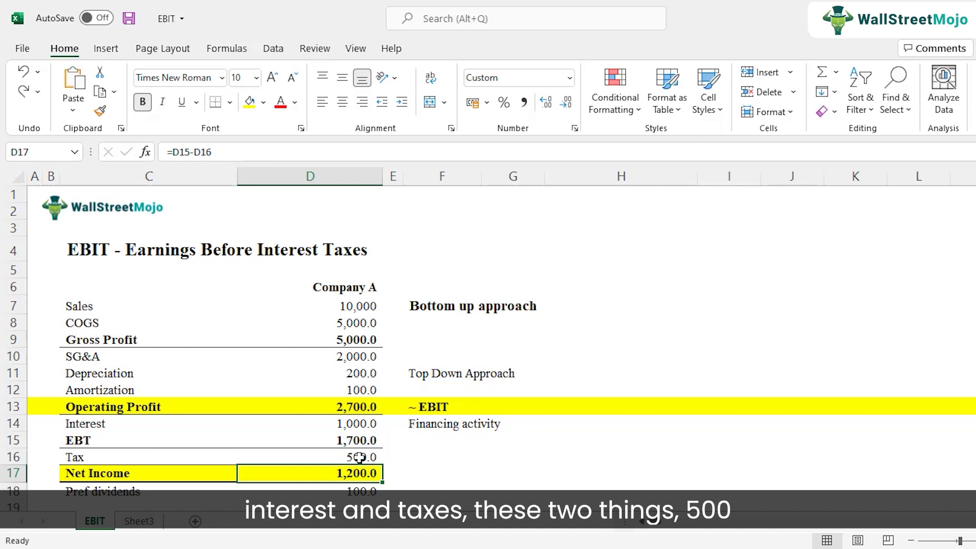
pyautogui.moveTo(359, 458); pyautogui.dragTo(362, 475)
pyautogui.keyDown('ctrl'); pyautogui.click(362, 425); pyautogui.keyUp('ctrl')
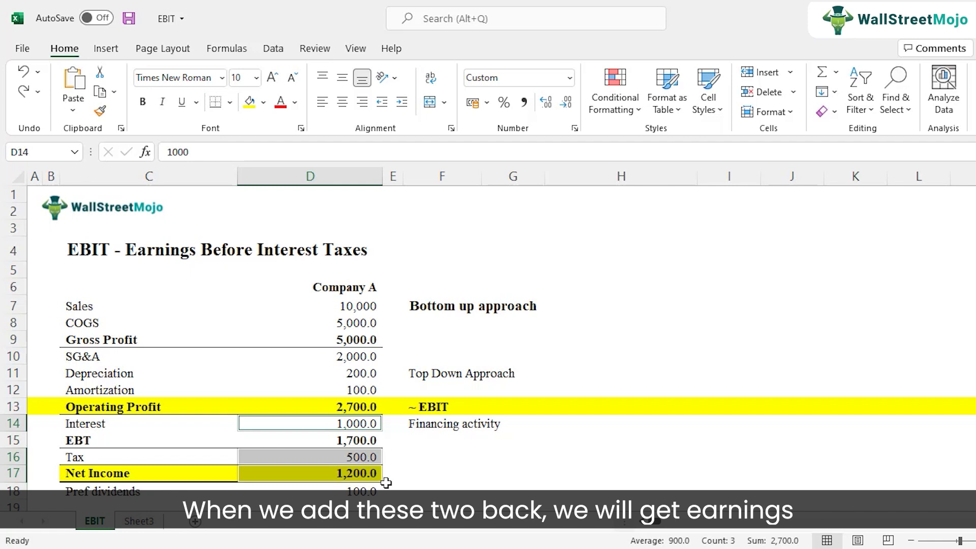
pyautogui.click(446, 322)
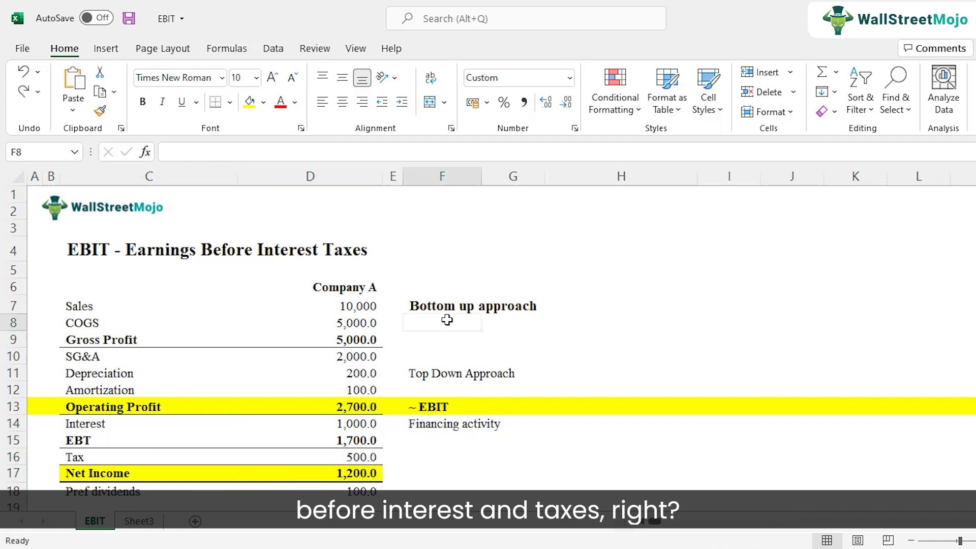
pyautogui.write('EBIT')
pyautogui.press('Return')
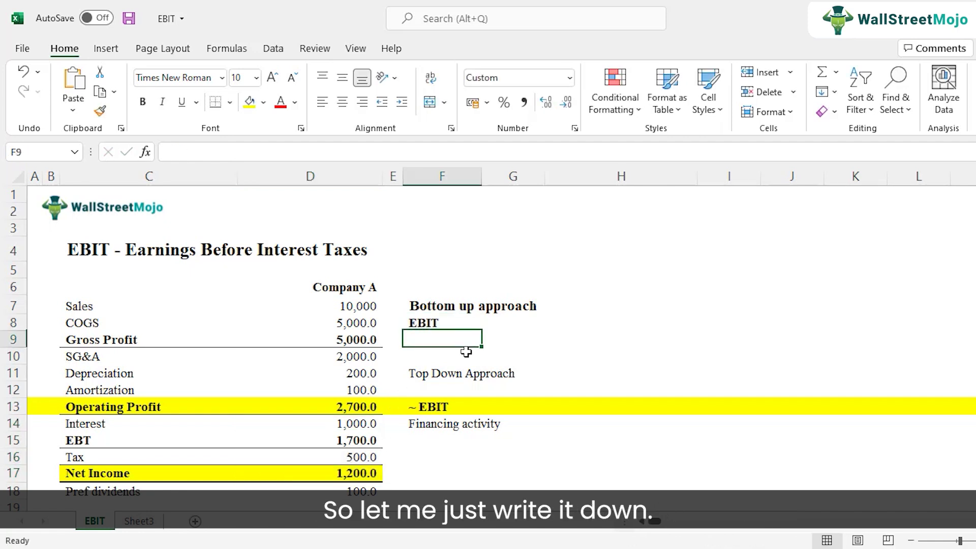
# Write the bottom-up formula text "Net Income + Taxes + Interest" in G8 beside the EBIT label
pyautogui.press('Up')
pyautogui.press('Right')
pyautogui.write('N et Income')
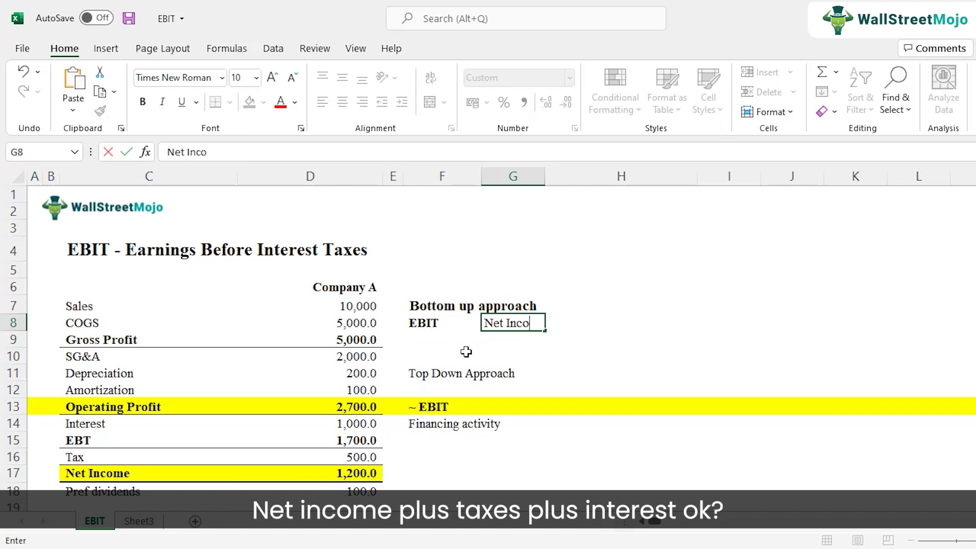
pyautogui.write(' + Taxes + Inteerest')
pyautogui.press('BackSpace')
pyautogui.press('BackSpace')
pyautogui.press('BackSpace')
pyautogui.press('BackSpace')
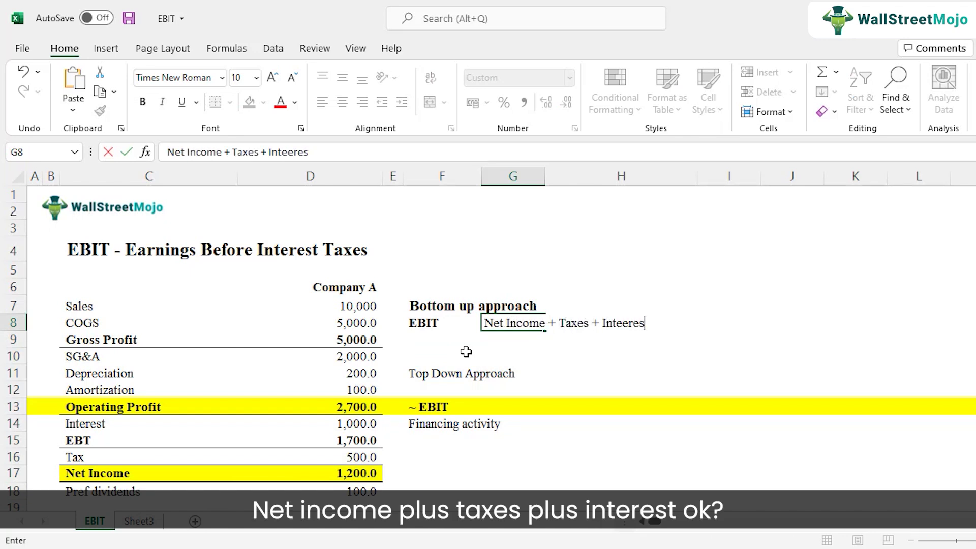
pyautogui.press('BackSpace')
pyautogui.write('rest')
pyautogui.press('Return')
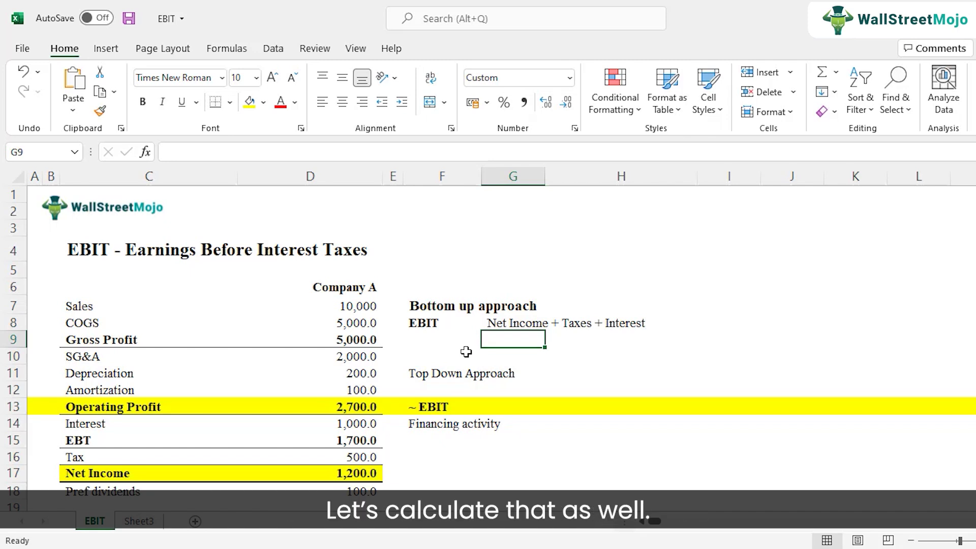
# Calculate the bottom-up EBIT in G9 with =D17+D16+D14 and make the result bold
pyautogui.write('=')
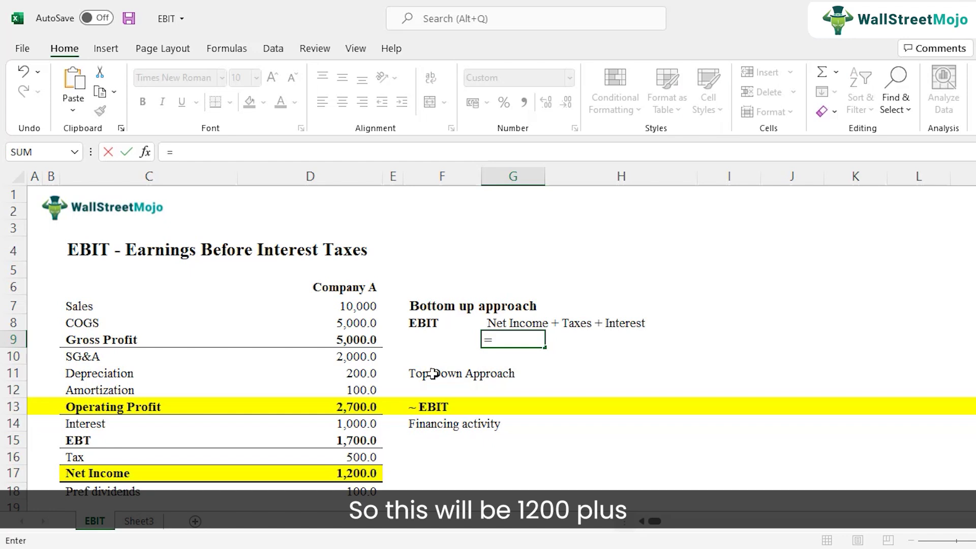
pyautogui.click(359, 472)
pyautogui.write('+')
pyautogui.click(361, 457)
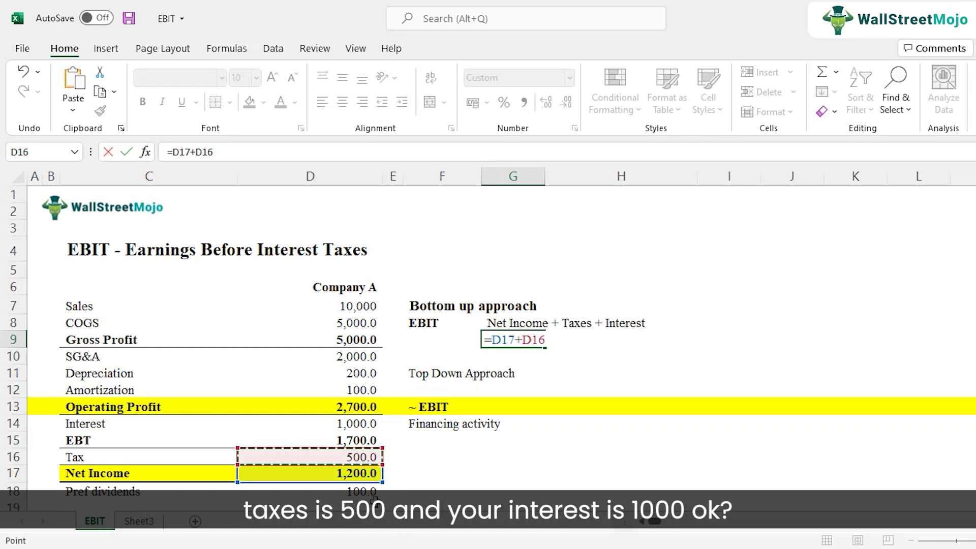
pyautogui.write('+')
pyautogui.click(351, 424)
pyautogui.press('Return')
pyautogui.press('Up')
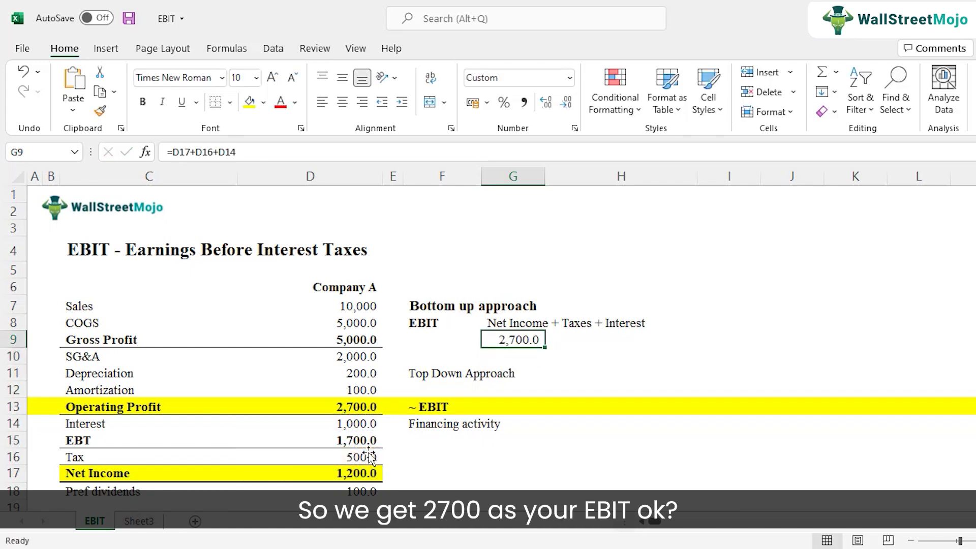
pyautogui.hotkey('ctrl', 'b')
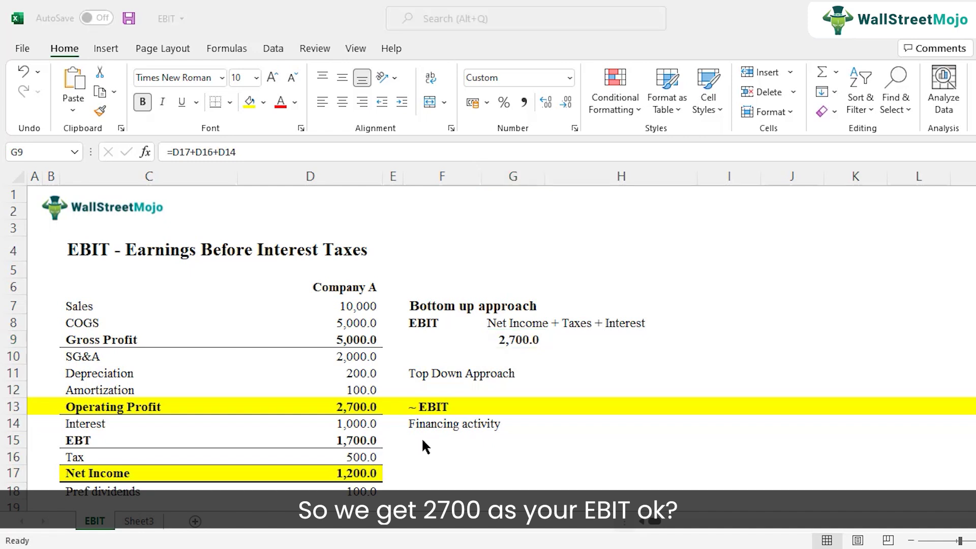
# Make the "Top Down Approach" heading in F11 bold and look through the Sales, COGS, SG&A, Depreciation and Amortization amounts
pyautogui.click(436, 373)
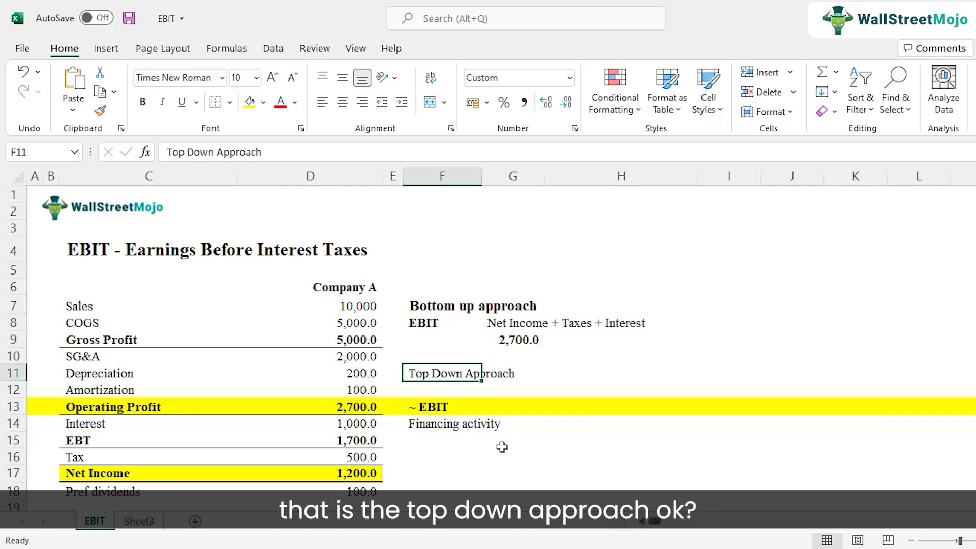
pyautogui.hotkey('ctrl', 'b')
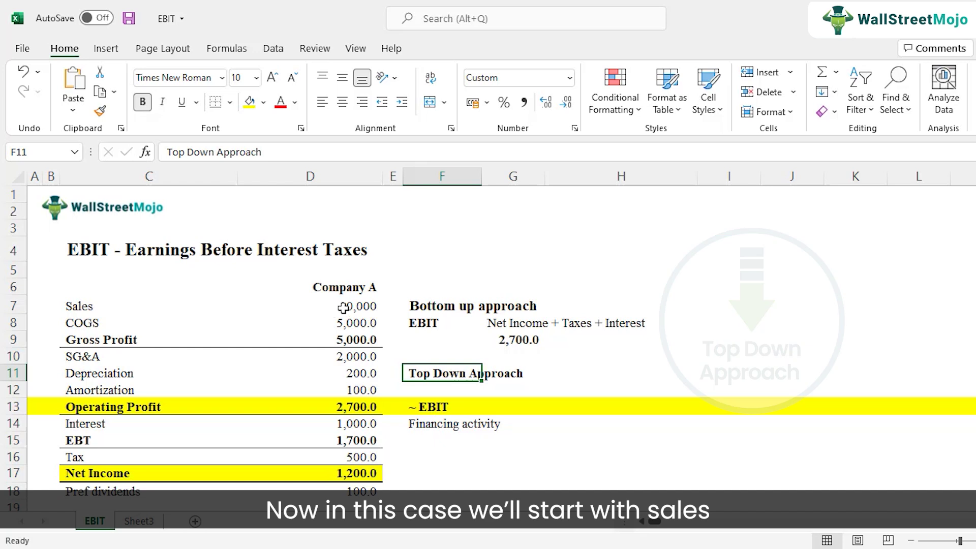
pyautogui.click(325, 306)
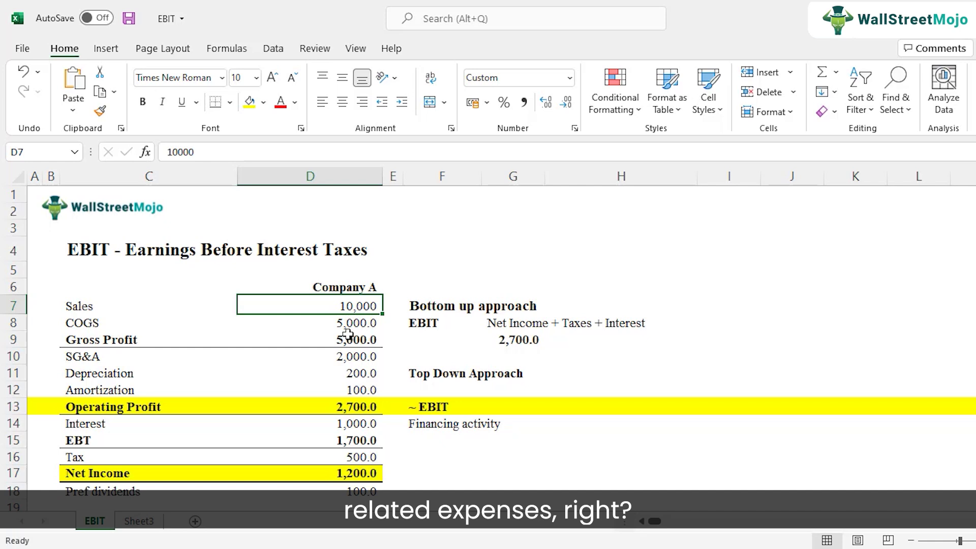
pyautogui.click(364, 324)
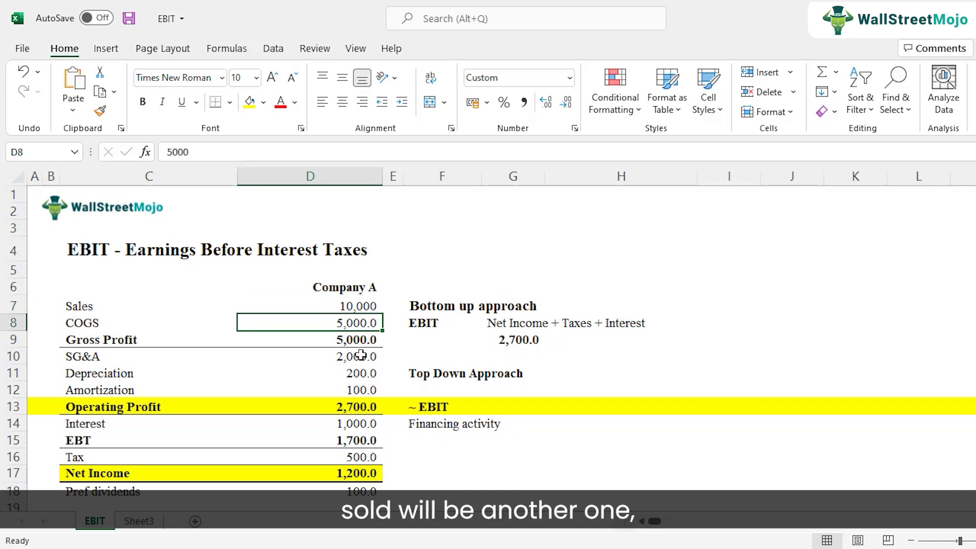
pyautogui.click(360, 359)
pyautogui.click(361, 377)
pyautogui.click(362, 390)
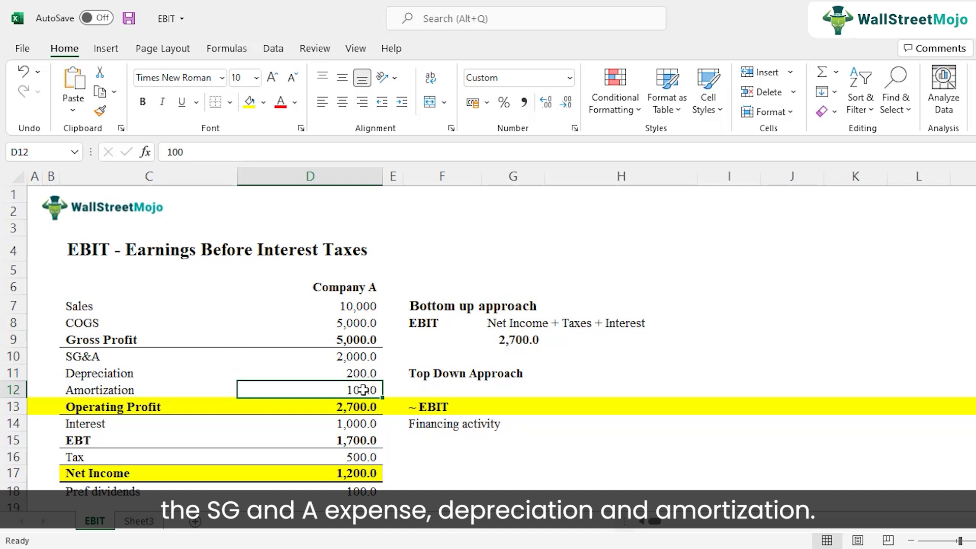
# Enter the label "EBIT" in F12 and the formula text "Sales - COGS - SG&A - Dep - Amortization" in G12
pyautogui.click(430, 390)
pyautogui.write('EBIT')
pyautogui.press('Return')
pyautogui.press('Up')
pyautogui.press('Right')
pyautogui.write('Sales ')
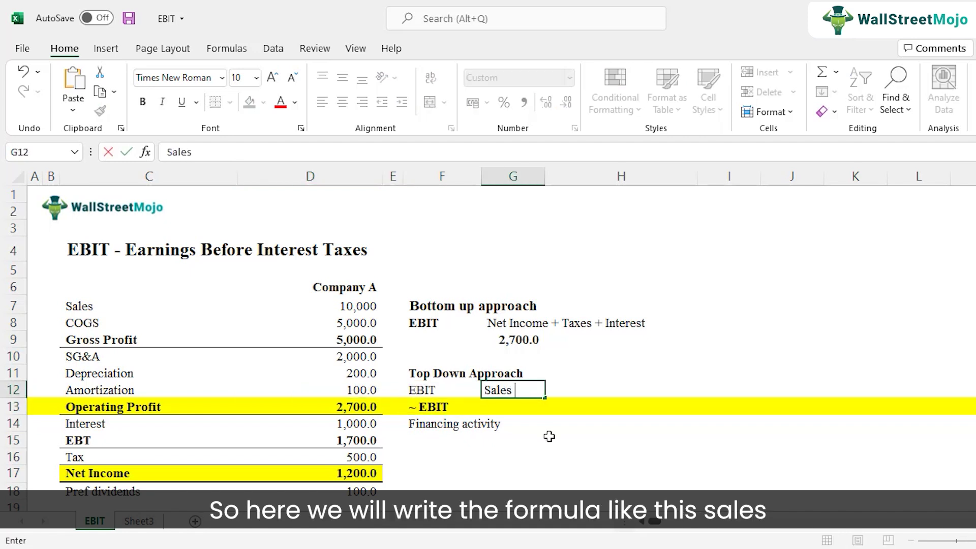
pyautogui.write('- COGS - SG&A - ')
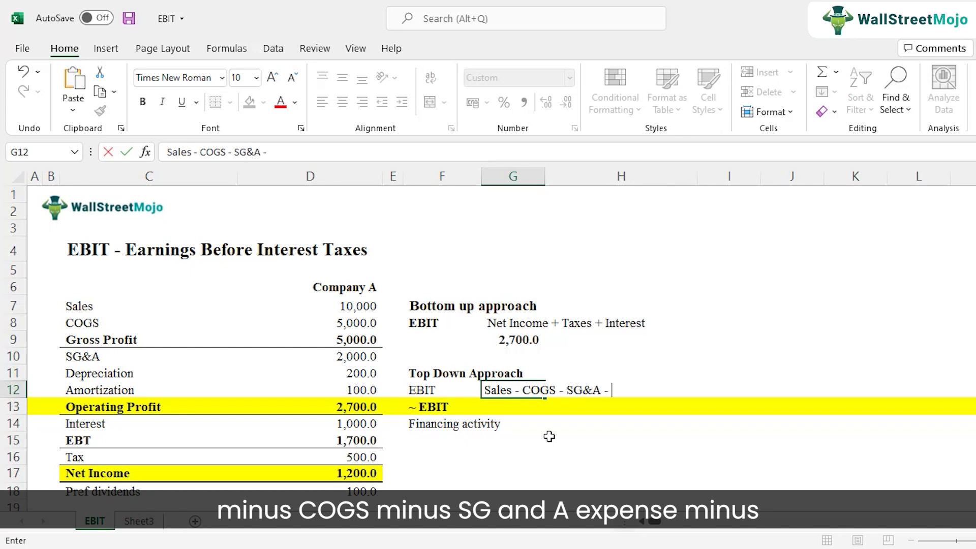
pyautogui.write('Dep - Amortization')
pyautogui.press('Return')
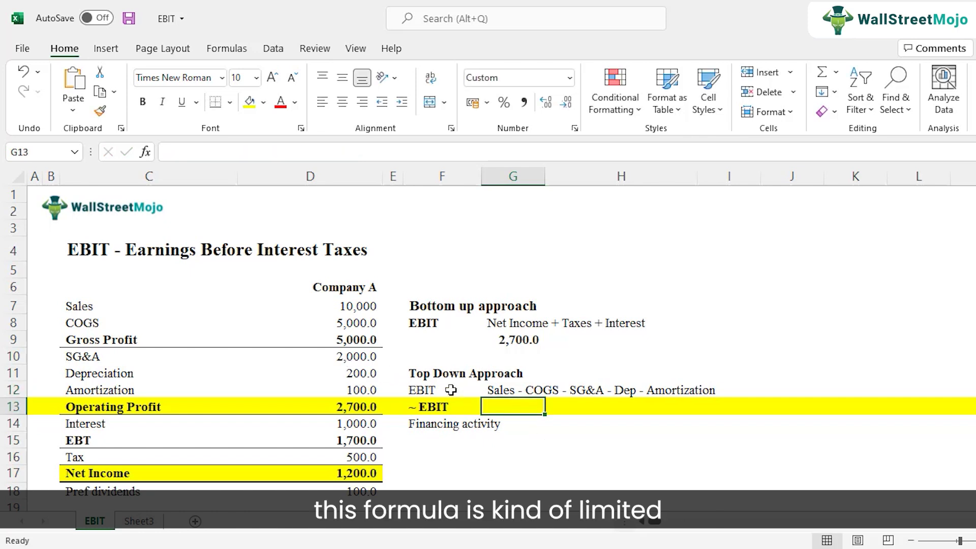
# Look at the SG&A, Depreciation and Amortization amounts in D10:D12, and make the EBIT label in F12 bold
pyautogui.moveTo(359, 359); pyautogui.dragTo(288, 388)
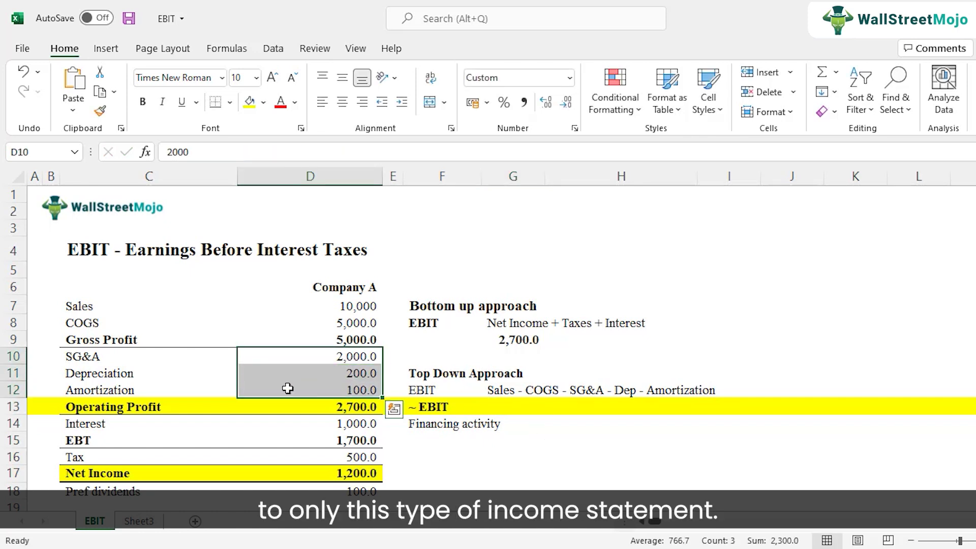
pyautogui.click(328, 377)
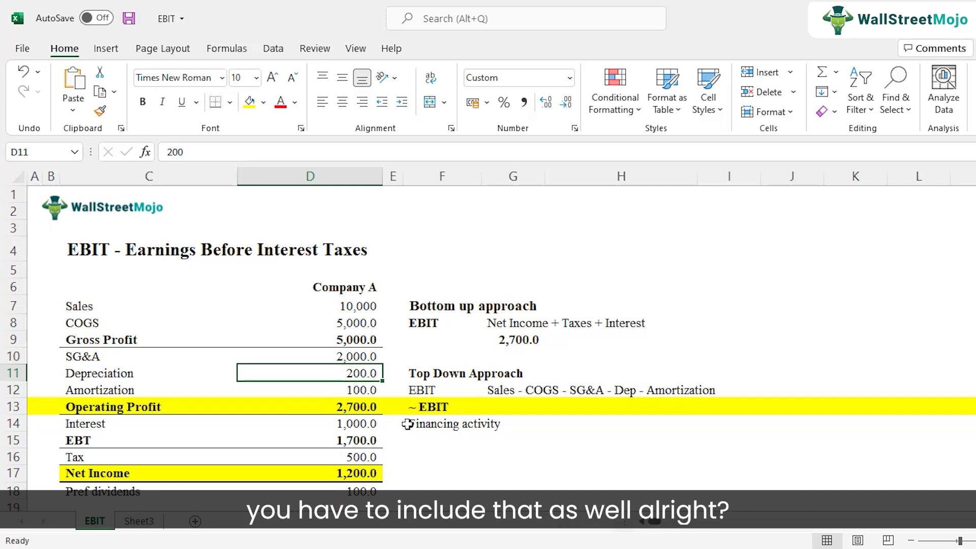
pyautogui.click(422, 391)
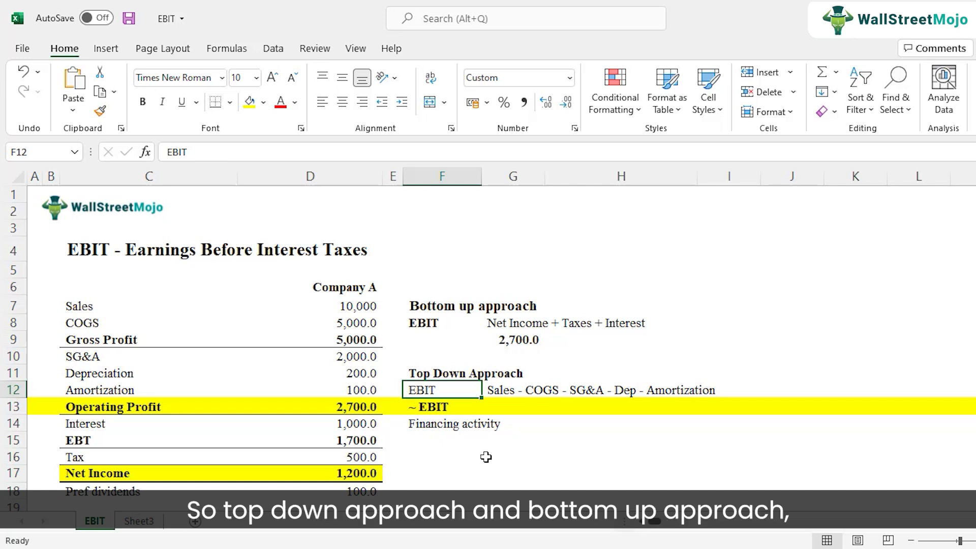
pyautogui.hotkey('ctrl', 'b')
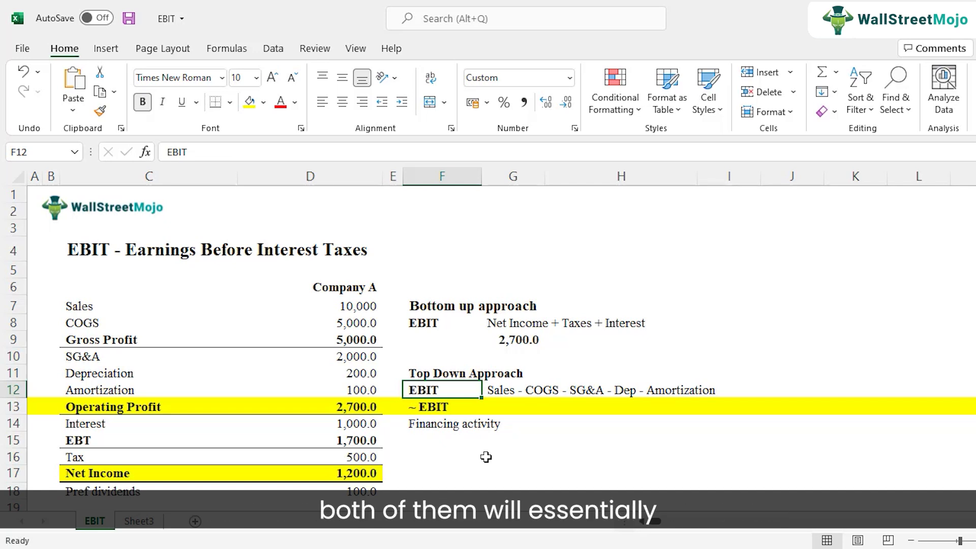
pyautogui.press('Right')
pyautogui.press('Right')
pyautogui.press('Right')
pyautogui.press('Right')
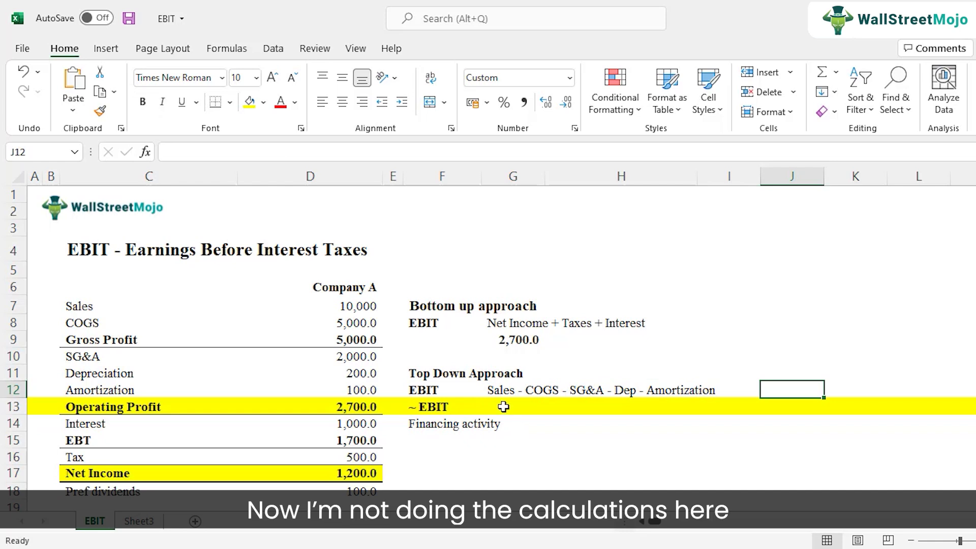
# Examine how the top-down formula follows the Company A figures from Sales through Gross Profit and Amortization to Operating Profit
pyautogui.click(502, 394)
pyautogui.click(413, 387)
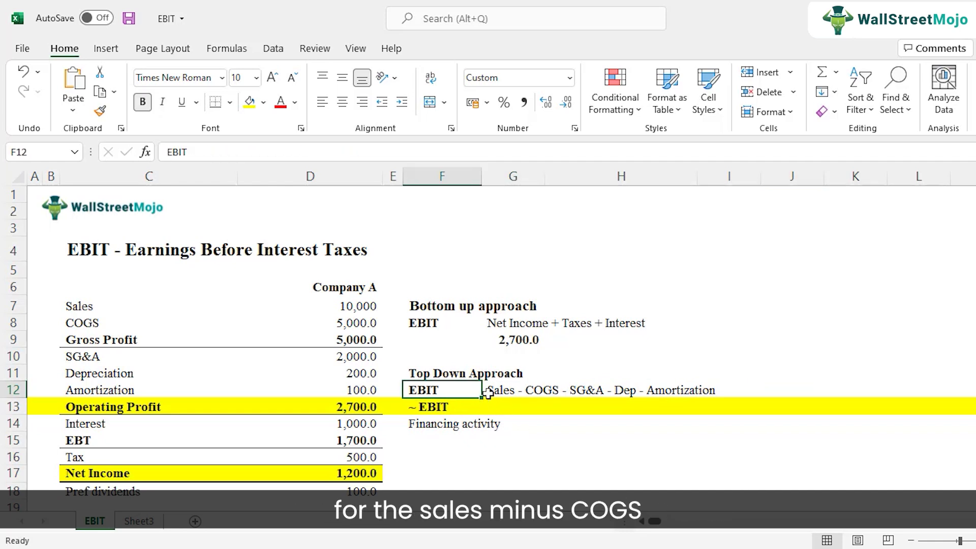
pyautogui.click(356, 305)
pyautogui.click(354, 323)
pyautogui.click(356, 304)
pyautogui.click(355, 318)
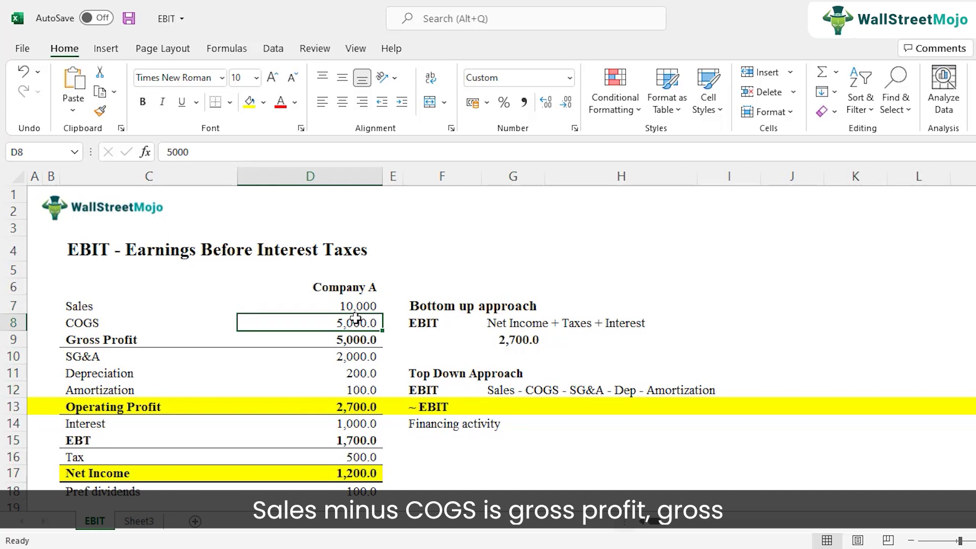
pyautogui.click(354, 339)
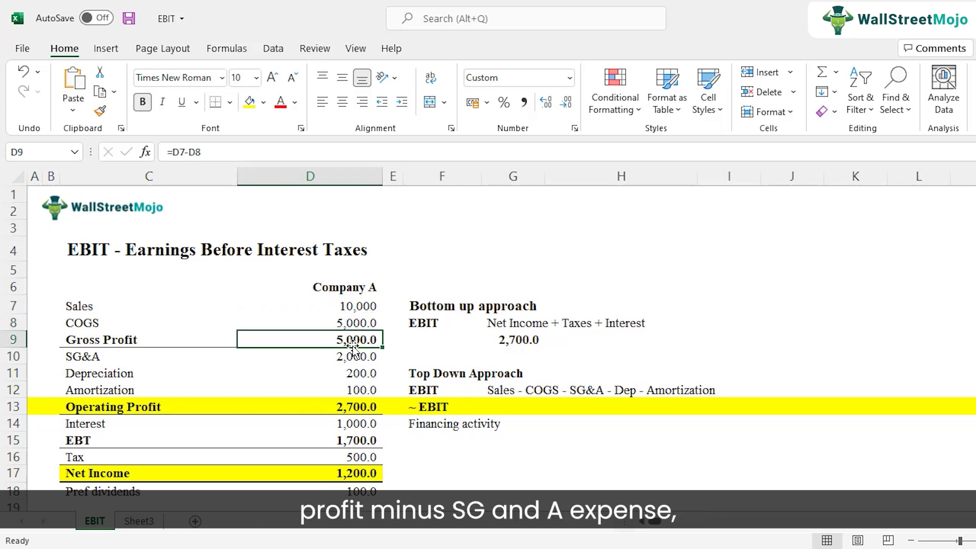
pyautogui.click(355, 356)
pyautogui.click(354, 374)
pyautogui.click(354, 390)
pyautogui.click(152, 408)
pyautogui.click(338, 405)
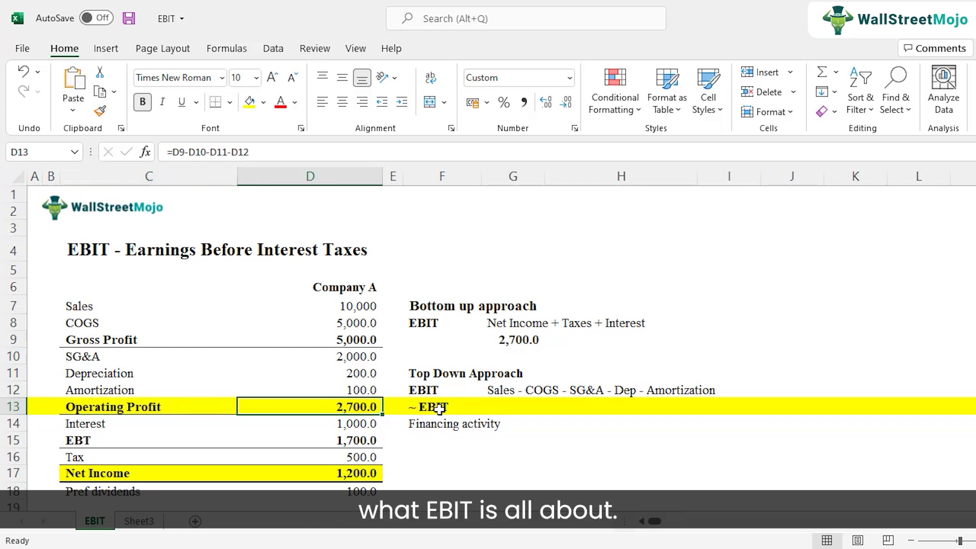
pyautogui.click(436, 406)
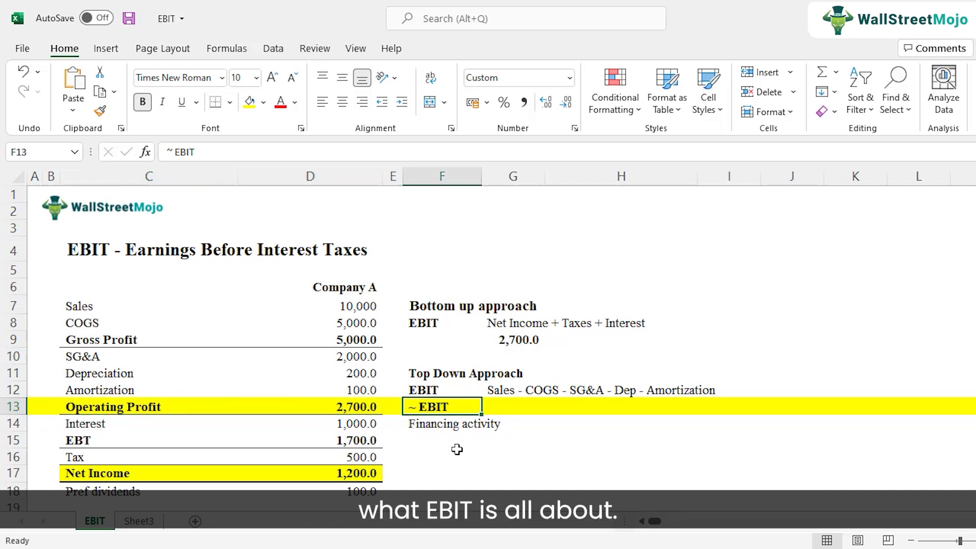
# Compare the Operating Profit label with the EBIT note, and extend the note in F13 with "(if other expenses / income is ZERO)"
pyautogui.click(225, 407)
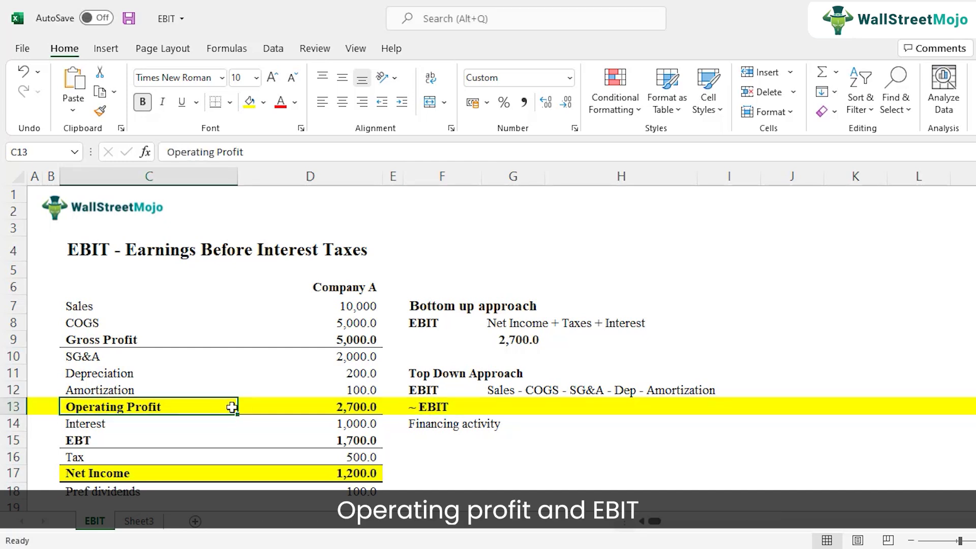
pyautogui.click(455, 407)
pyautogui.click(225, 406)
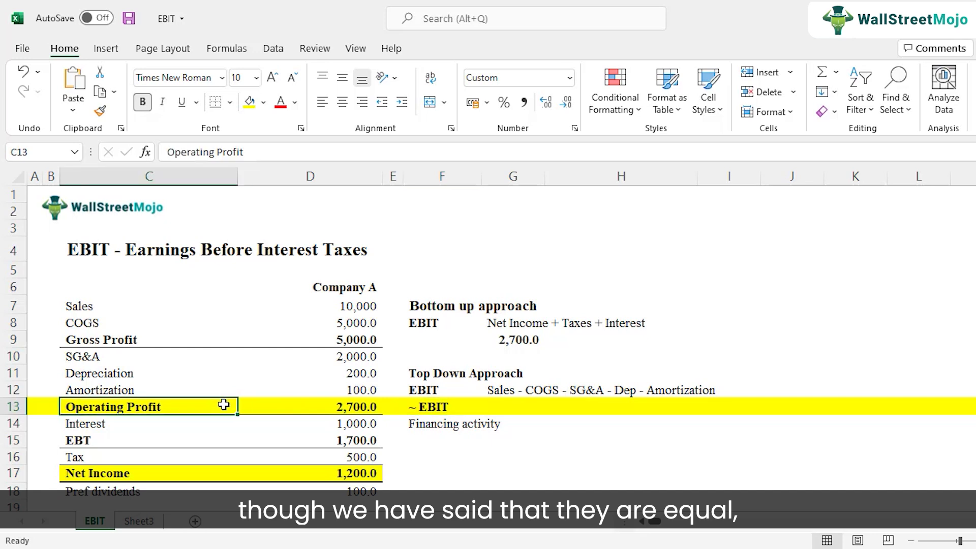
pyautogui.click(443, 404)
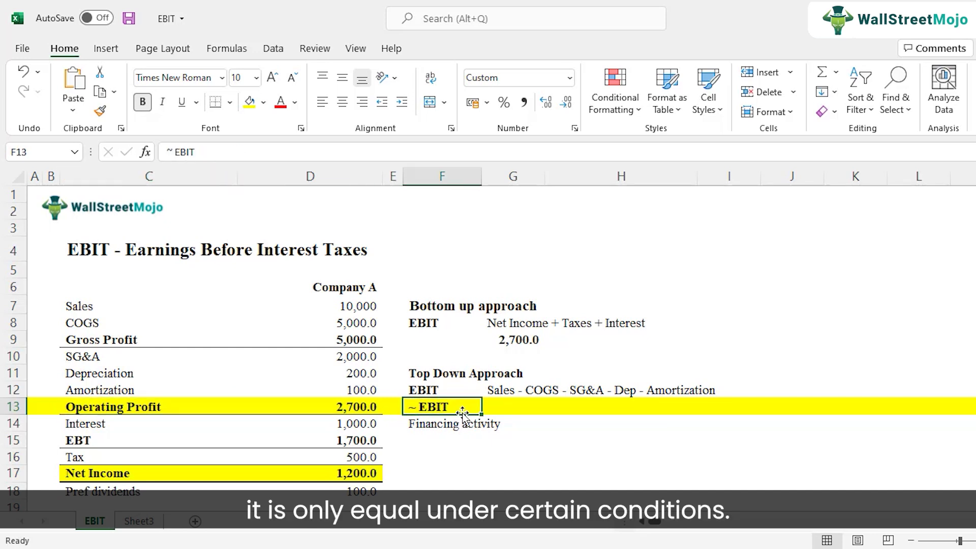
pyautogui.doubleClick(463, 407)
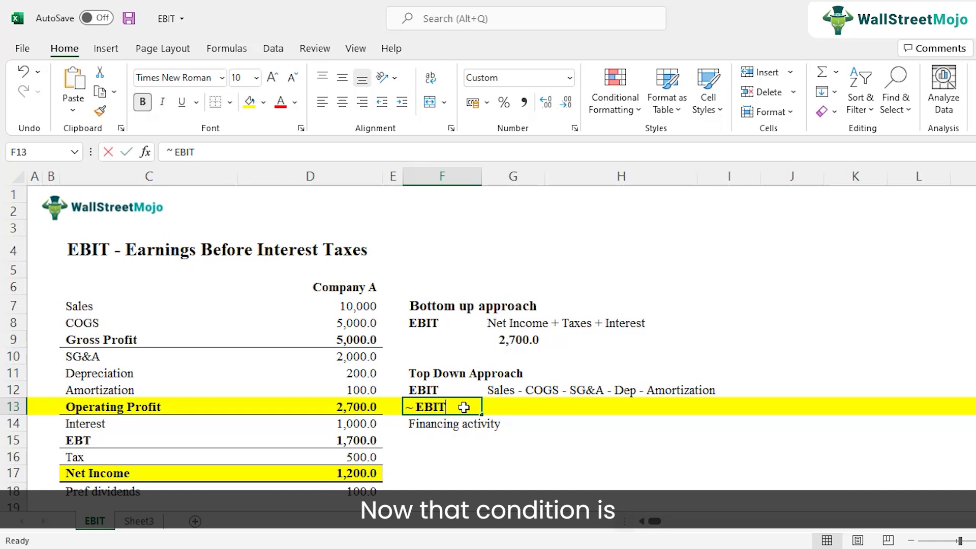
pyautogui.write('(if oth')
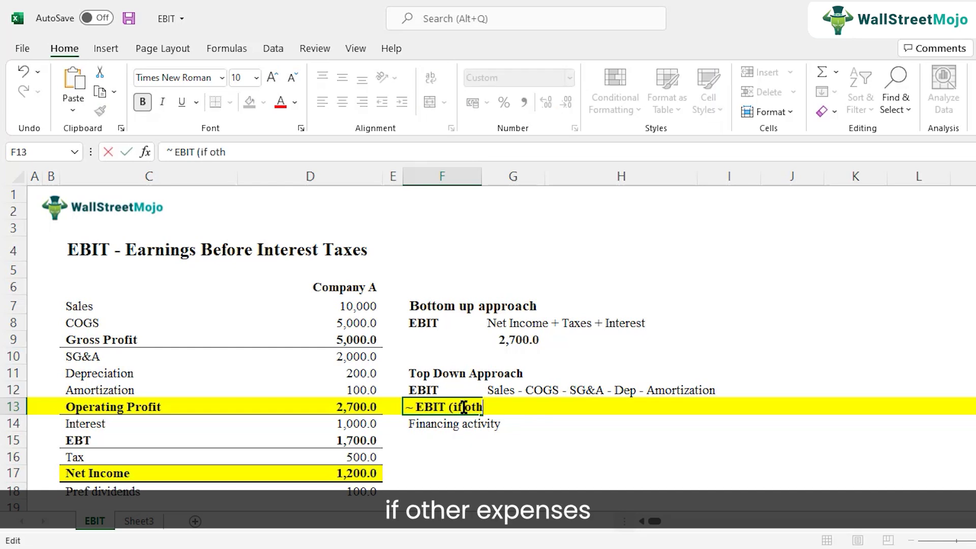
pyautogui.write('er expenses')
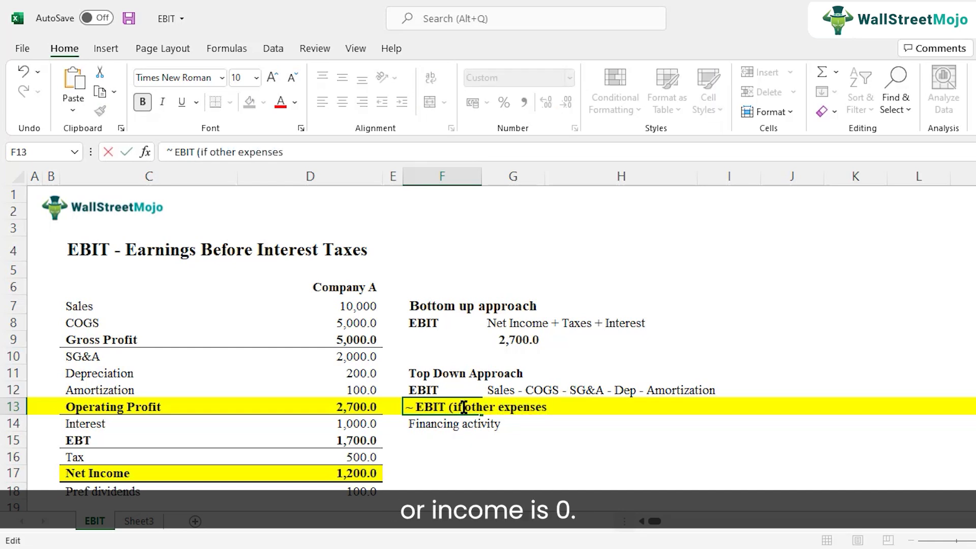
pyautogui.write(' / income is ZERO)')
pyautogui.press('Return')
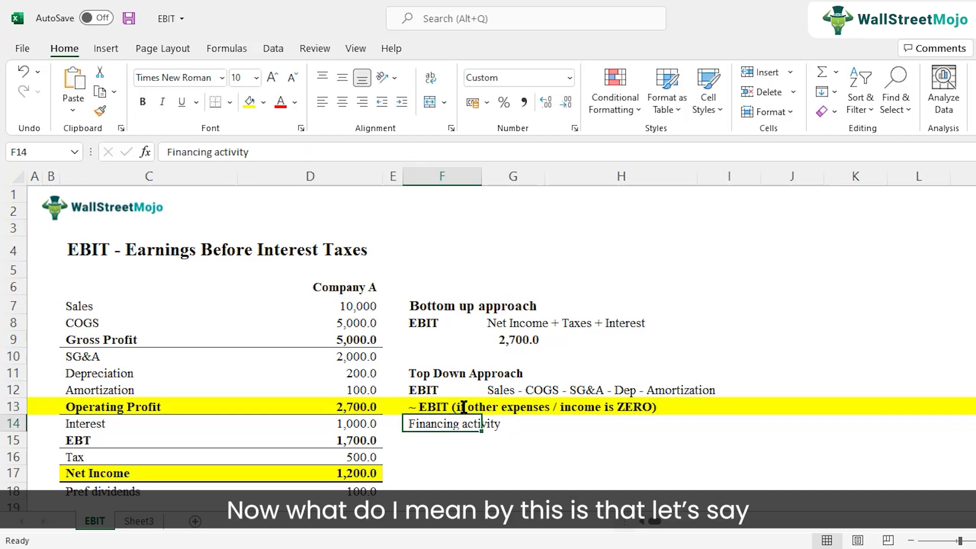
# Insert a blank row above the Interest row and delete the "Financing activity" note beside Interest
pyautogui.click(9, 424)
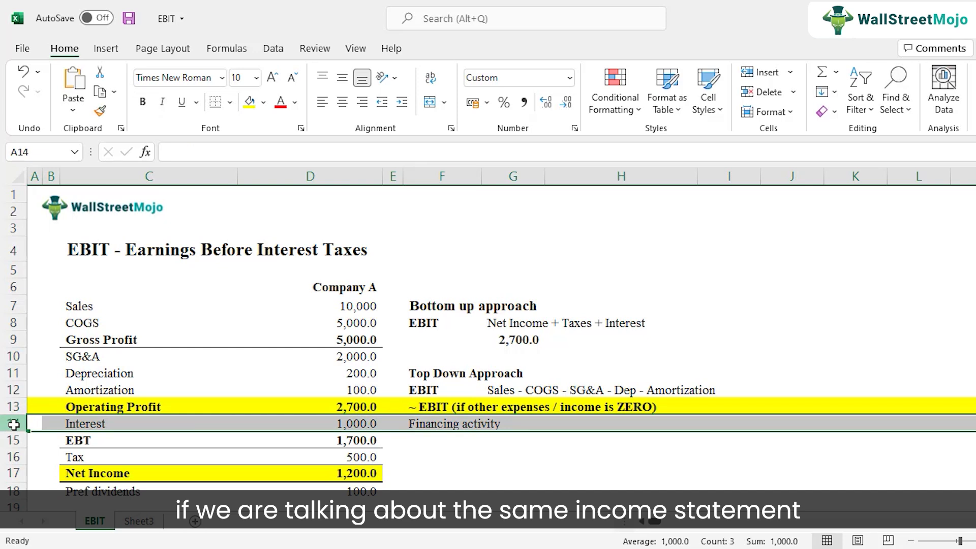
pyautogui.hotkey('ctrl', 'shift', '+')
pyautogui.click(427, 441)
pyautogui.press('Delete')
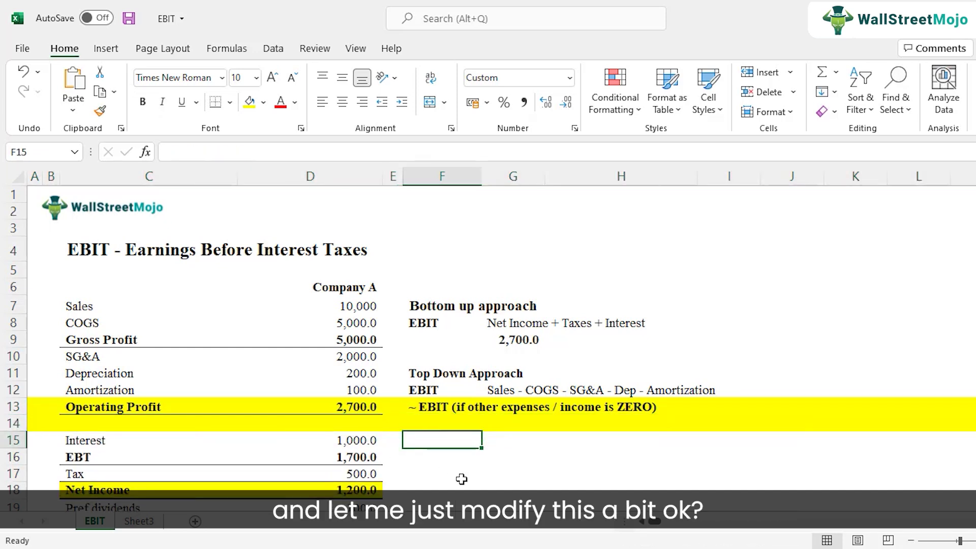
# Remove the yellow fill from the Operating Profit row and the blank row below it, rows 13 and 14
pyautogui.moveTo(12, 406); pyautogui.dragTo(12, 424)
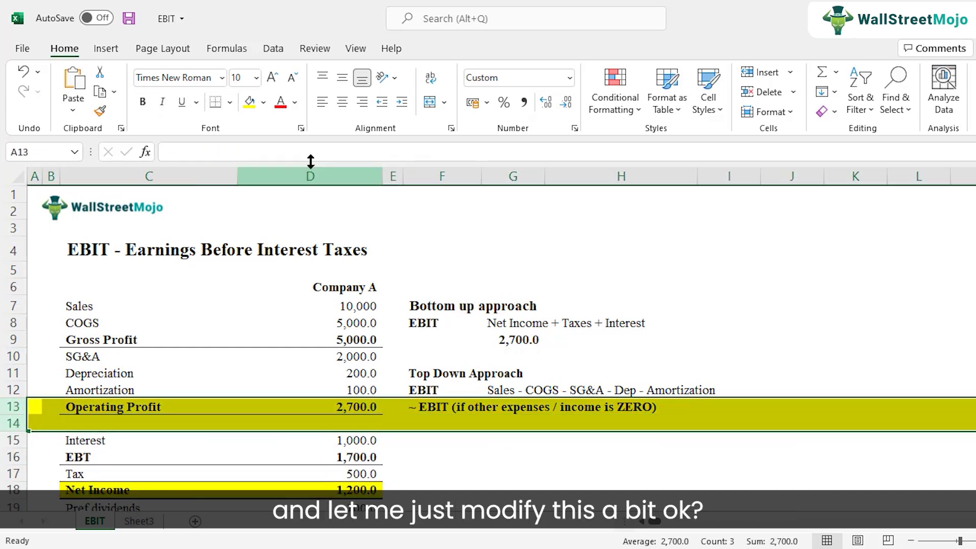
pyautogui.click(264, 102)
pyautogui.click(259, 269)
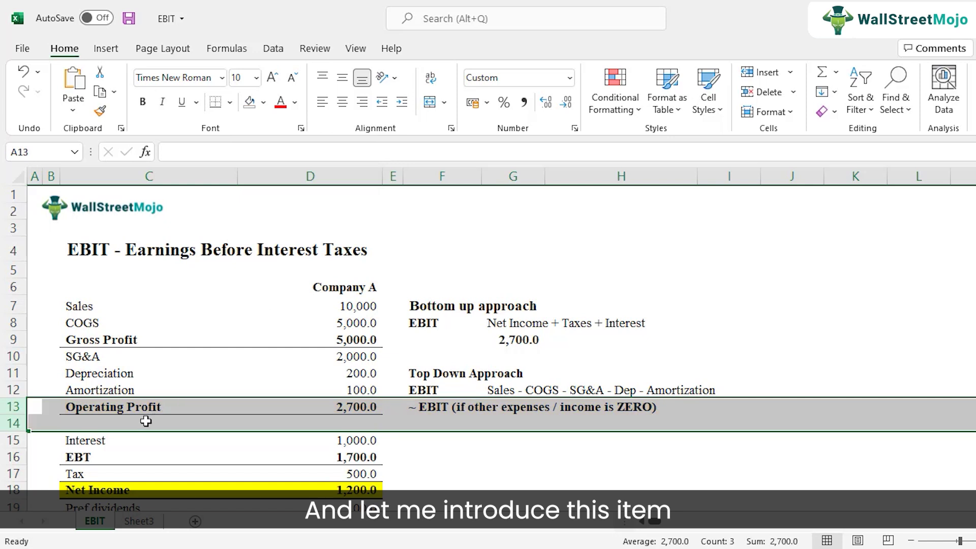
# Add an "Other Income" line in C14 with an amount of 200 in D14
pyautogui.click(146, 421)
pyautogui.write('Ohter')
pyautogui.press('BackSpace')
pyautogui.press('BackSpace')
pyautogui.press('BackSpace')
pyautogui.press('BackSpace')
pyautogui.write('ther')
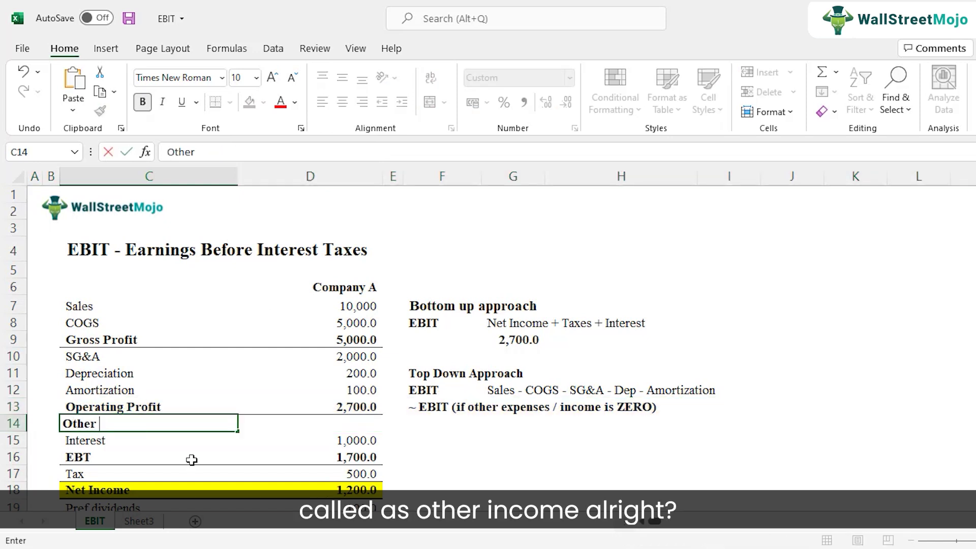
pyautogui.write(' Income')
pyautogui.press('Return')
pyautogui.press('Up')
pyautogui.press('Right')
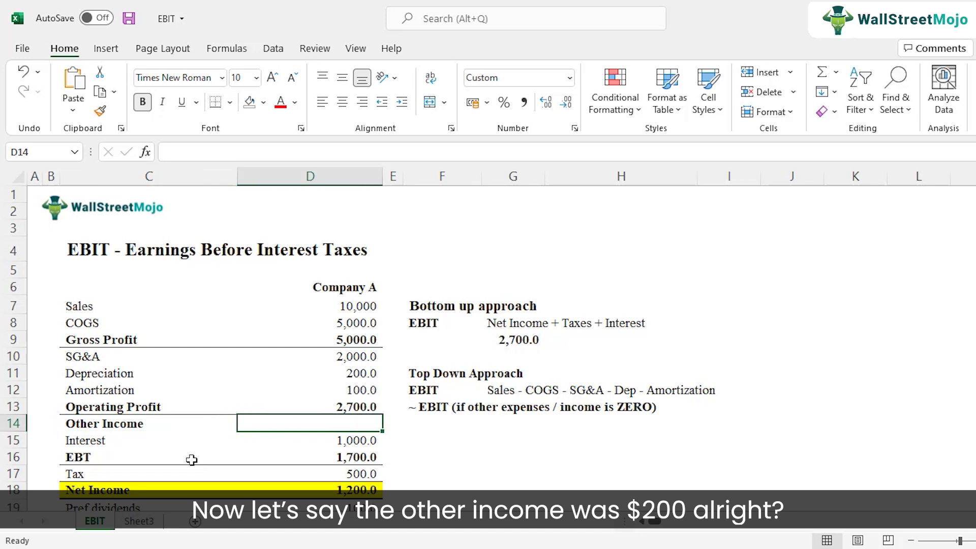
pyautogui.write('200')
pyautogui.press('Return')
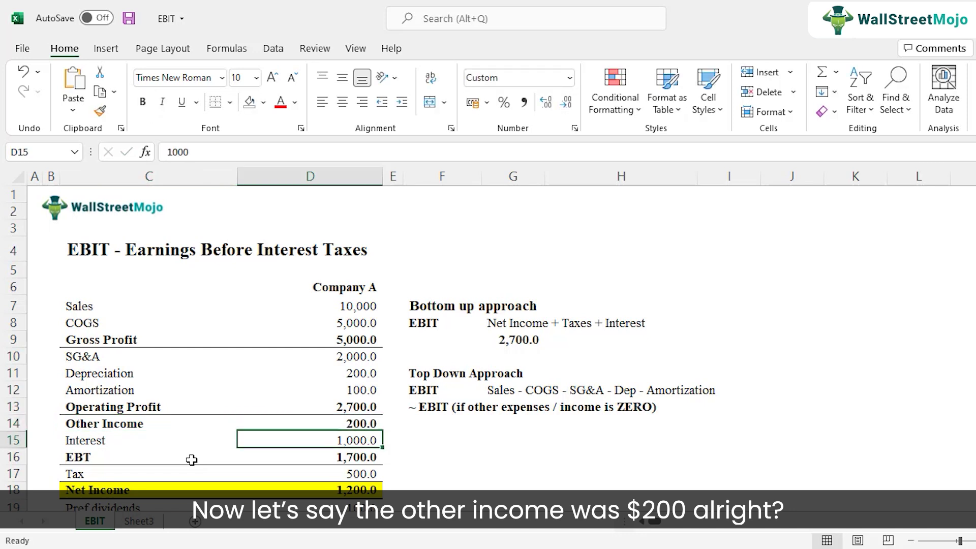
pyautogui.press('Up')
pyautogui.press('Right')
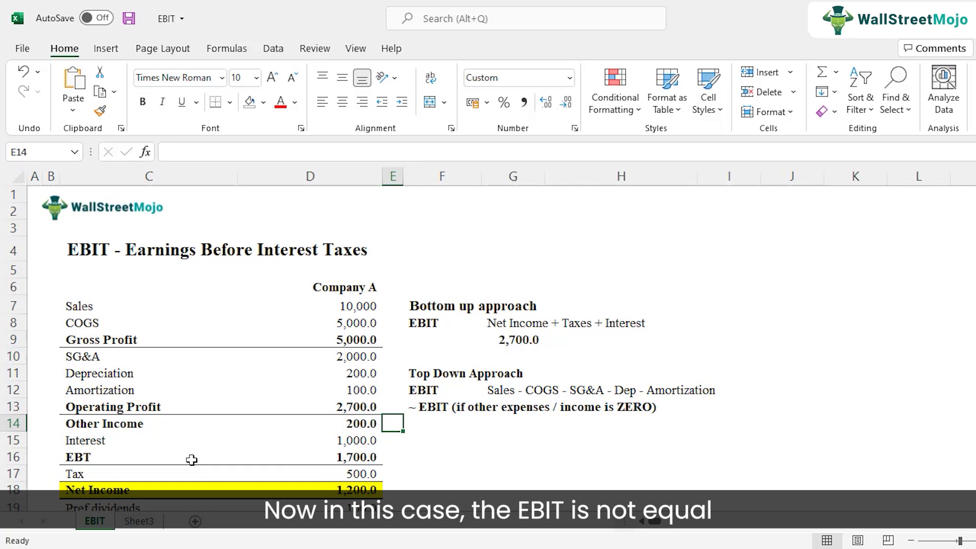
pyautogui.press('Left')
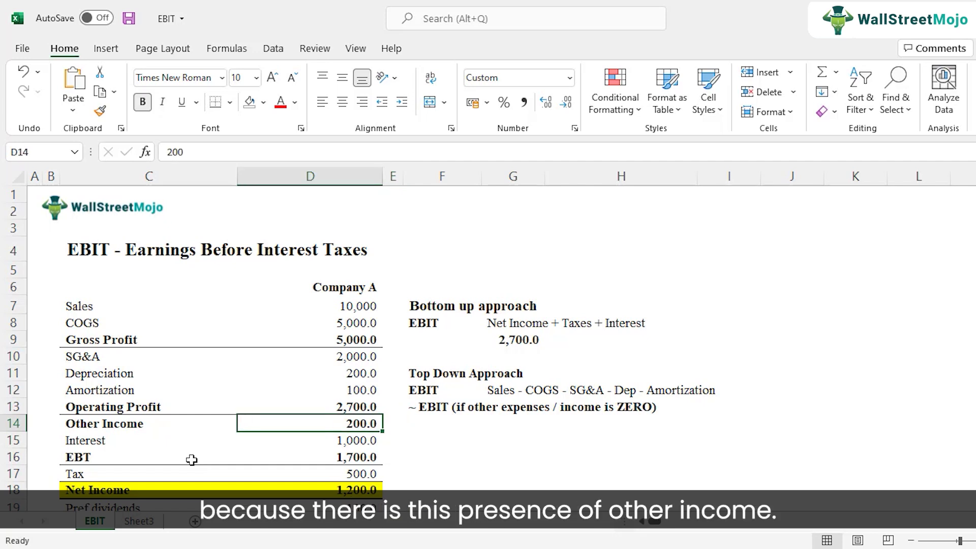
pyautogui.press('Left')
pyautogui.press('Right')
# Copy the bottom-up EBIT label and formula text from F8:G8 to F15
pyautogui.click(442, 440)
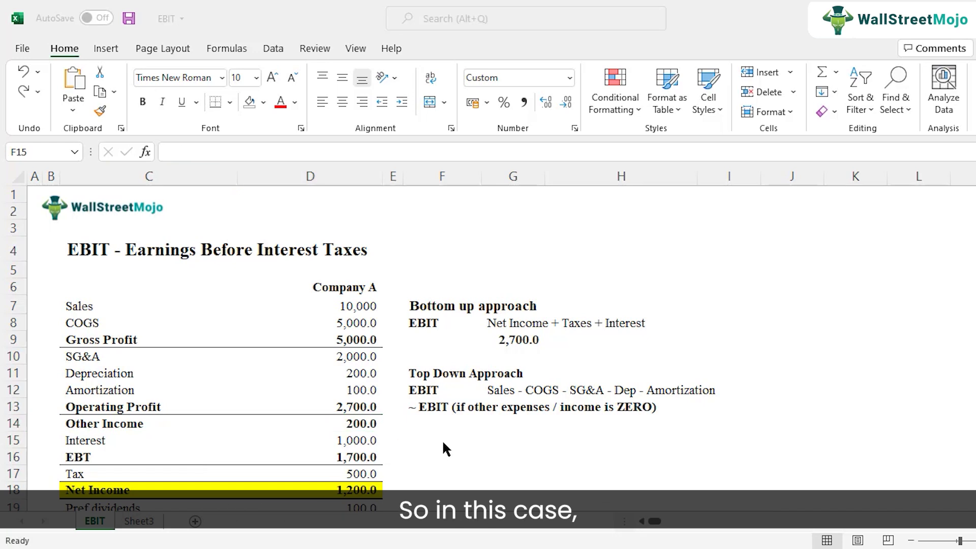
pyautogui.moveTo(429, 320); pyautogui.dragTo(539, 322)
pyautogui.hotkey('ctrl', 'c')
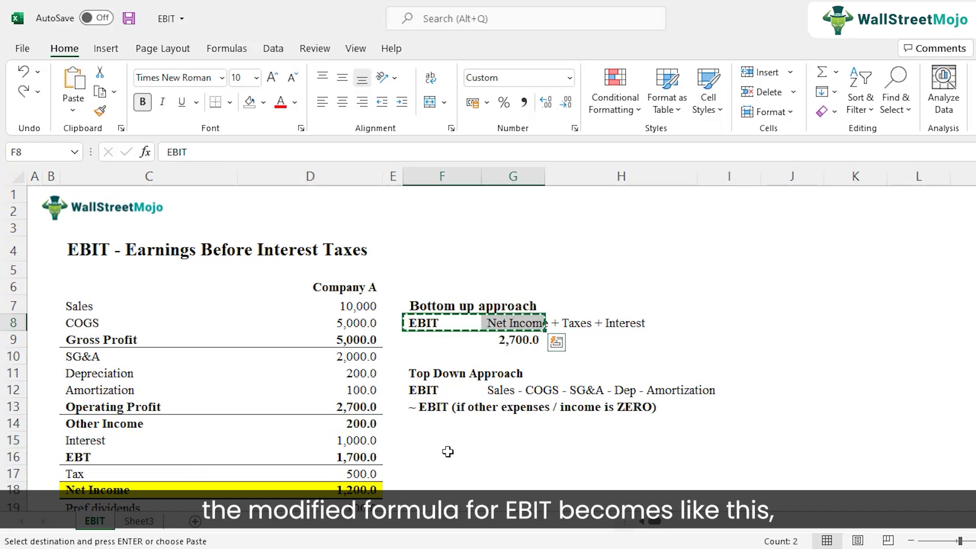
pyautogui.click(447, 452)
pyautogui.click(445, 441)
pyautogui.hotkey('ctrl', 'v')
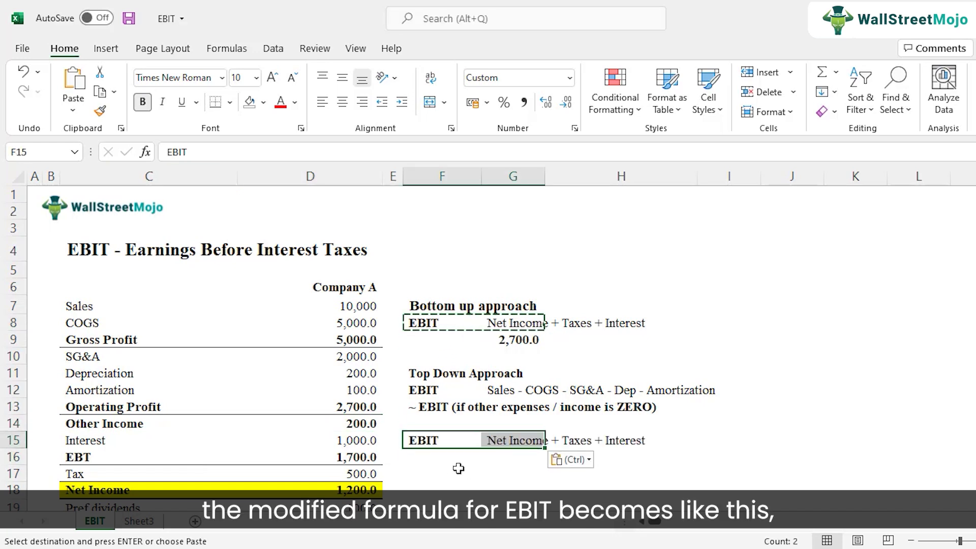
# Extend the copied formula text in G15 with "+ Other Income" and make it bold
pyautogui.click(511, 440)
pyautogui.press('F2')
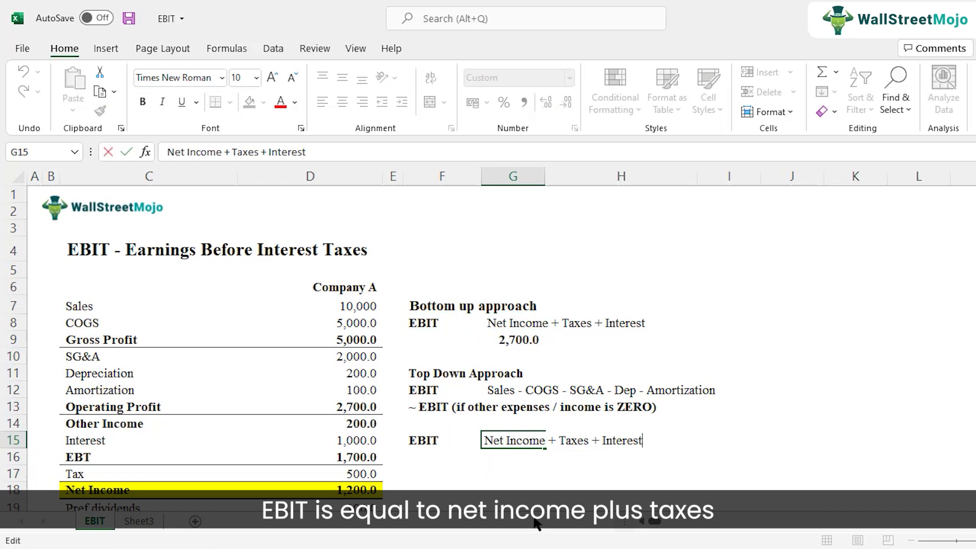
pyautogui.write('+ OTher Income')
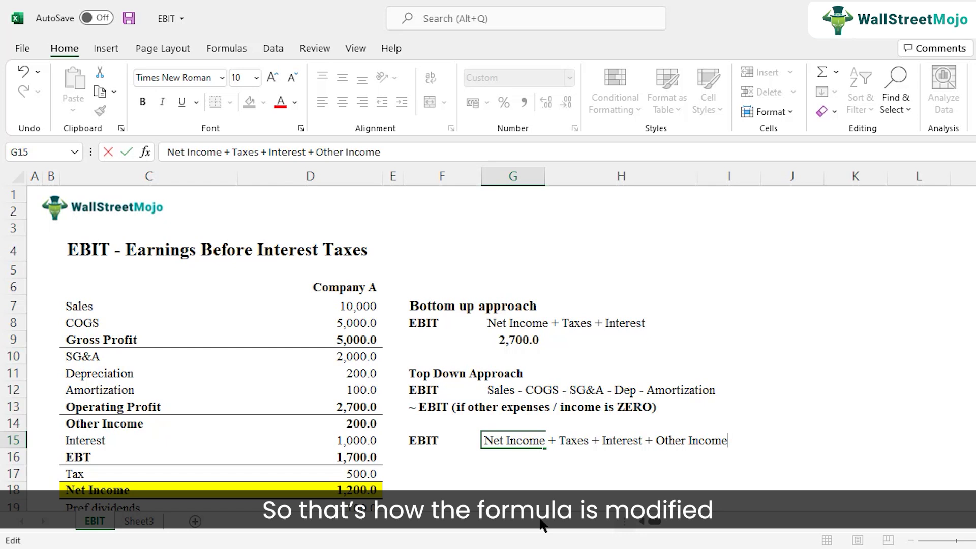
pyautogui.press('Return')
pyautogui.press('Up')
pyautogui.press('Left')
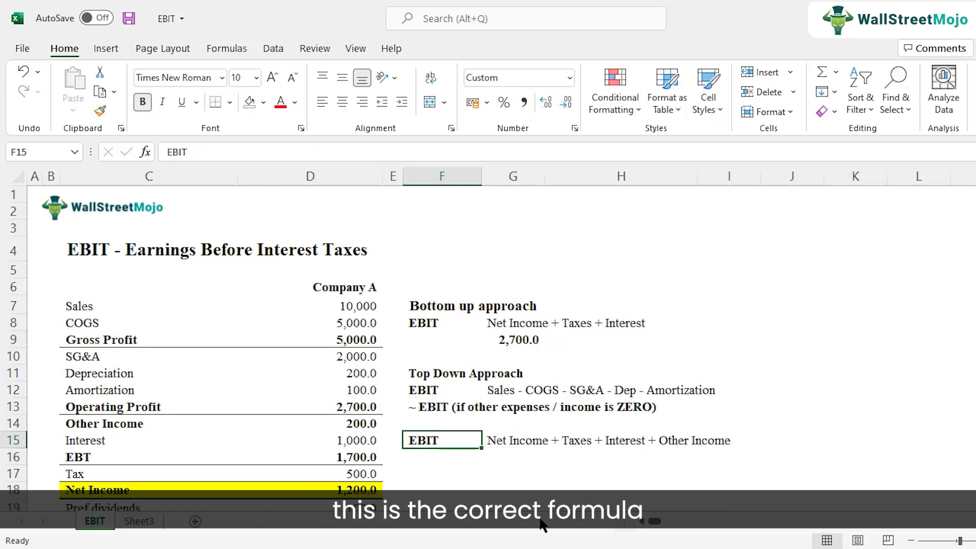
pyautogui.press('Right')
pyautogui.hotkey('ctrl', 'b')
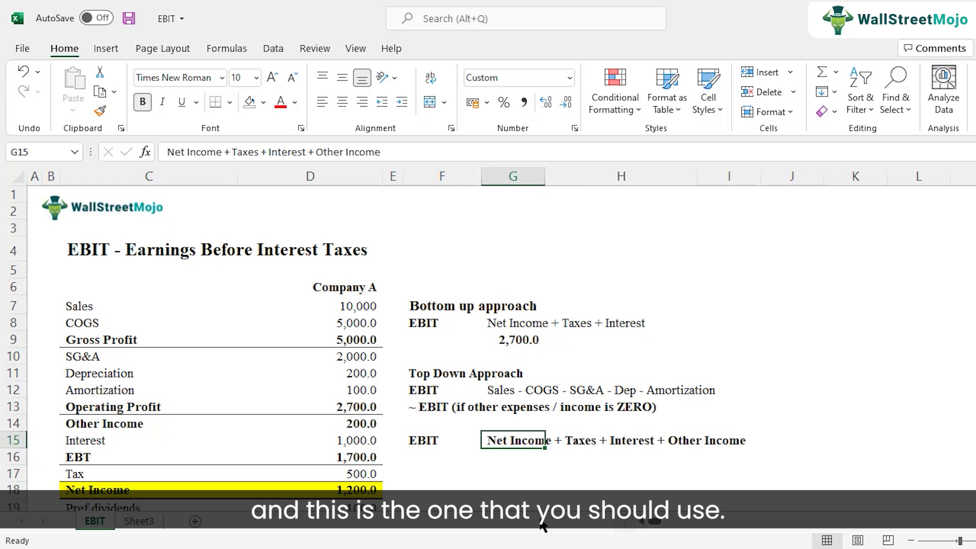
pyautogui.press('Down')
pyautogui.press('Up')
pyautogui.press('Up')
pyautogui.press('Up')
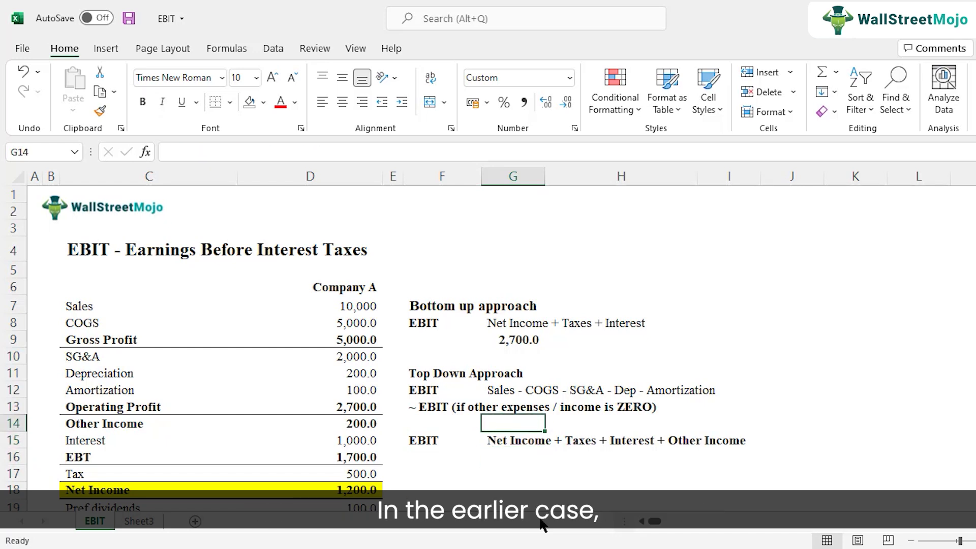
pyautogui.press('Left')
pyautogui.press('Down')
pyautogui.press('Down')
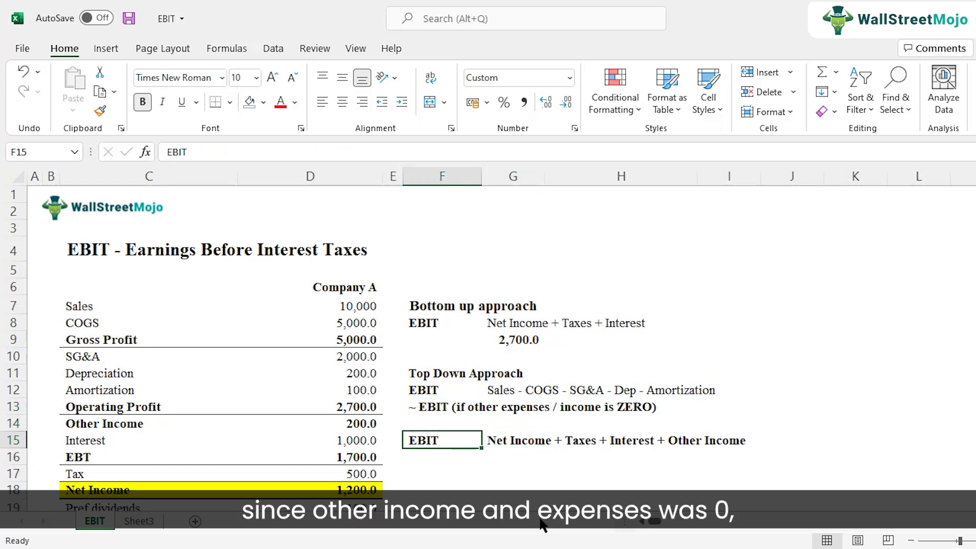
# Try the formula text in G15 without the "+ Other Income" term
pyautogui.press('Right')
pyautogui.press('F2')
pyautogui.hotkey('ctrl', 'shift', 'Left')
pyautogui.hotkey('ctrl', 'shift', 'Left')
pyautogui.hotkey('ctrl', 'shift', 'Left')
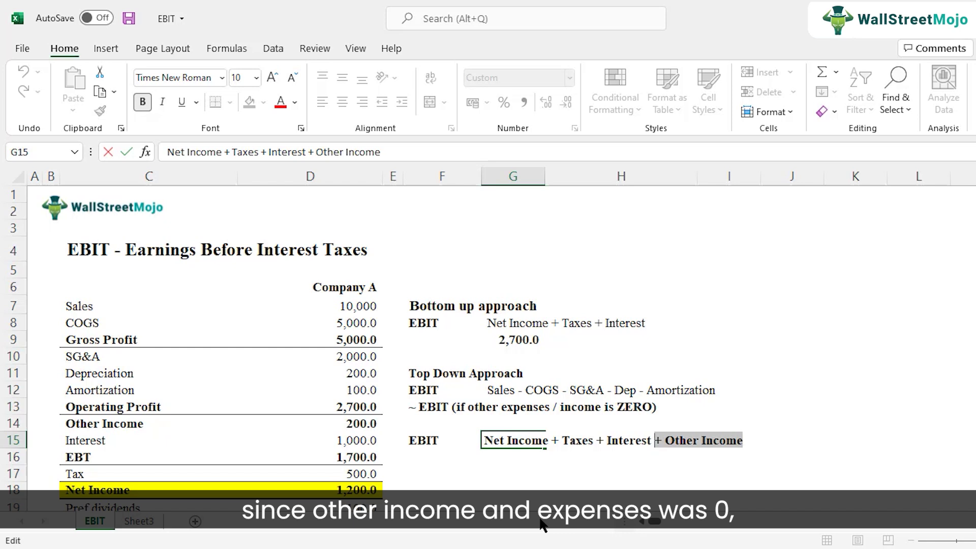
pyautogui.press('BackSpace')
pyautogui.press('Return')
pyautogui.press('Up')
pyautogui.press('Up')
pyautogui.press('Up')
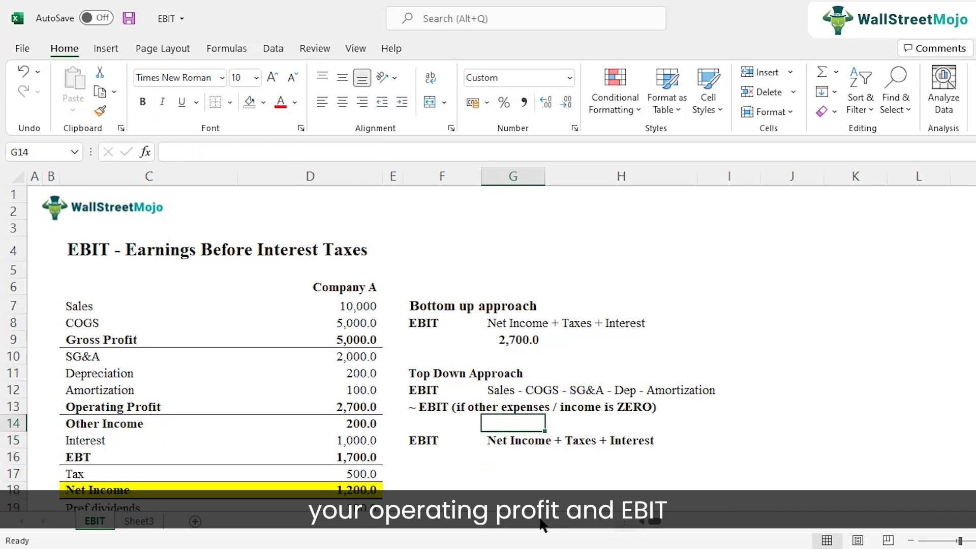
pyautogui.press('Left')
pyautogui.press('Left')
pyautogui.press('Left')
pyautogui.press('Right')
pyautogui.press('Right')
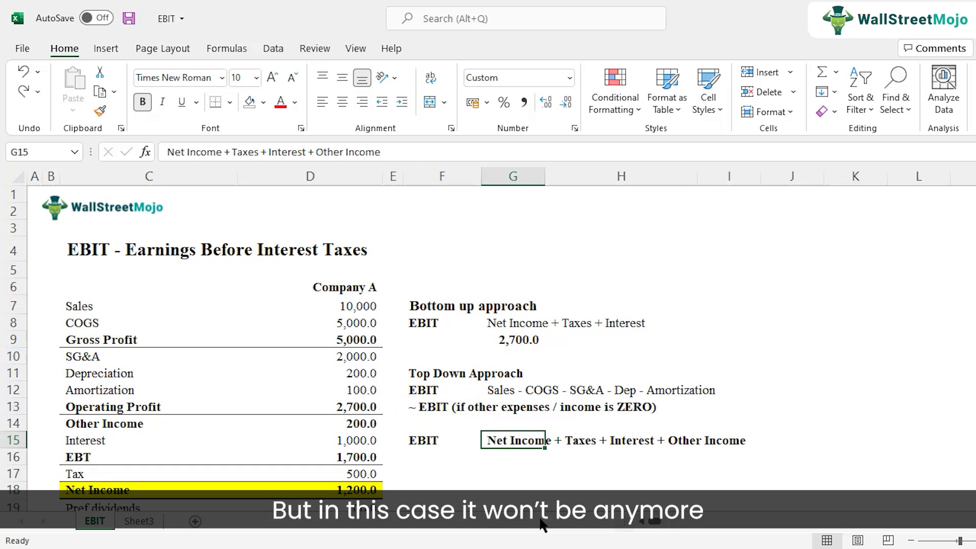
# Calculate the adjusted EBIT in G16 with the formula =G9+D14 and toggle bold on the result
pyautogui.press('Return')
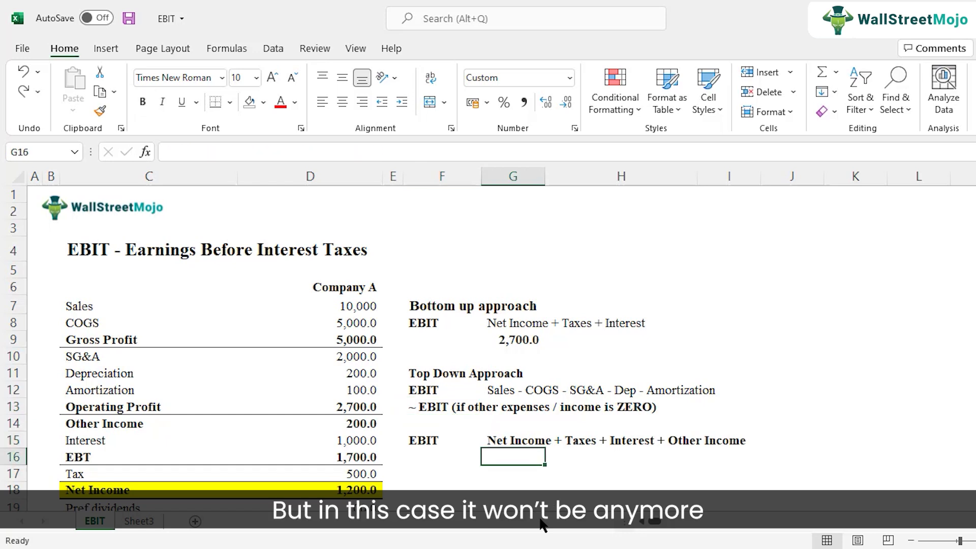
pyautogui.write('=')
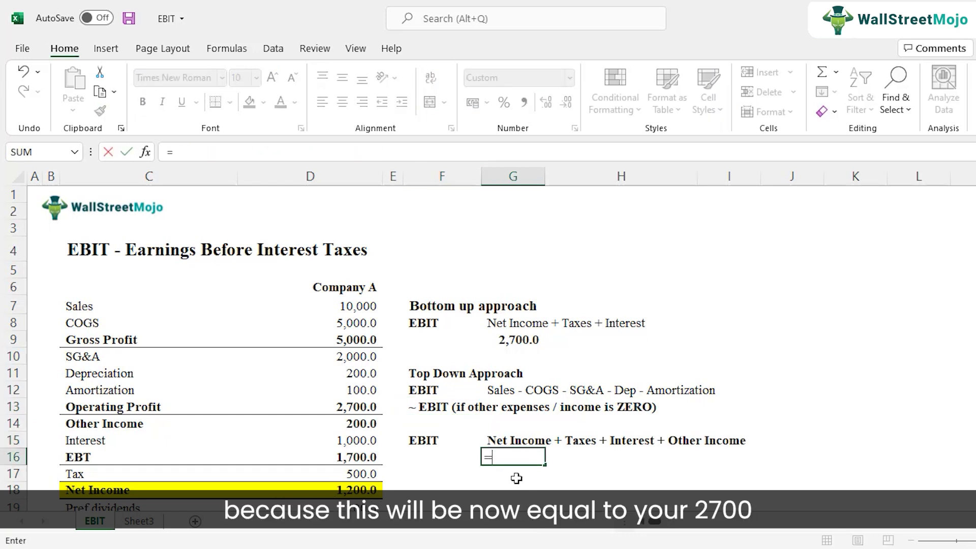
pyautogui.click(507, 340)
pyautogui.write('+')
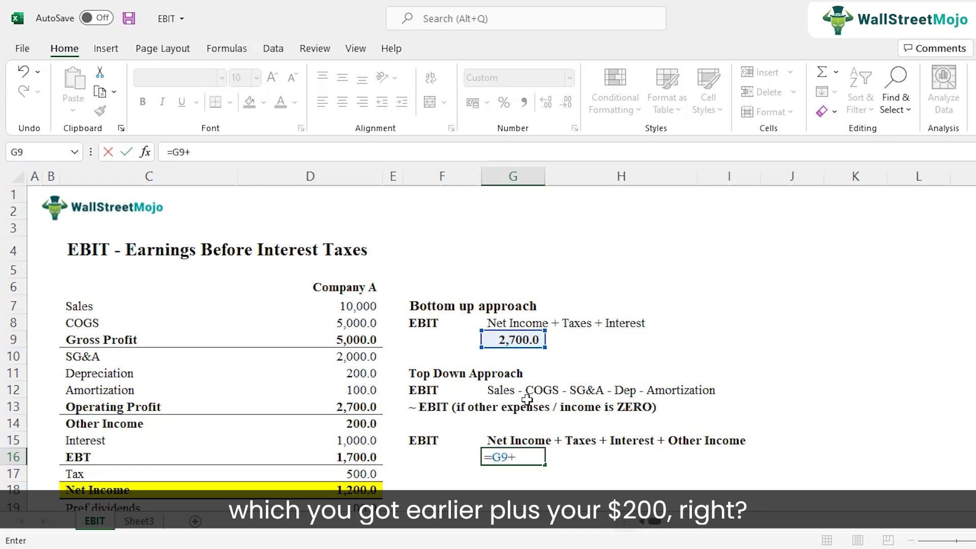
pyautogui.click(356, 425)
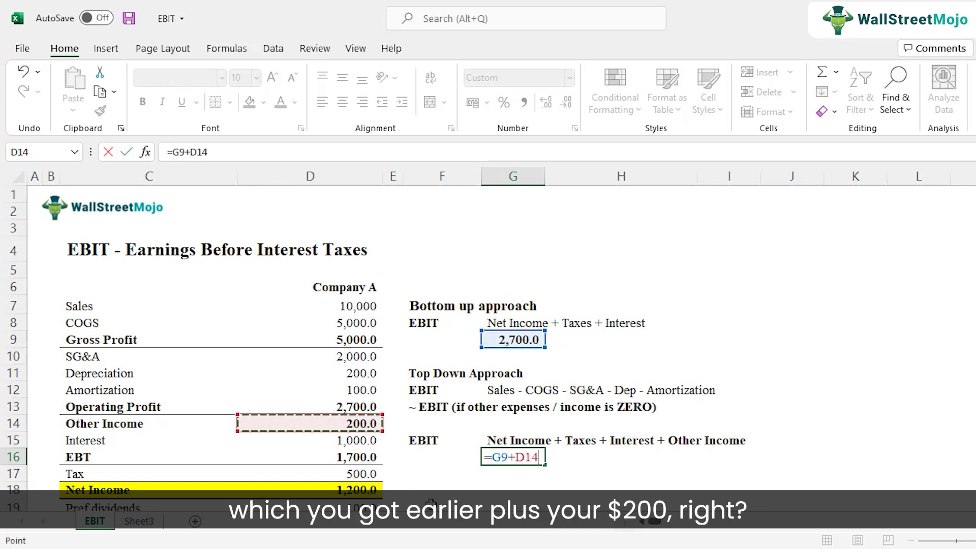
pyautogui.press('Return')
pyautogui.press('Up')
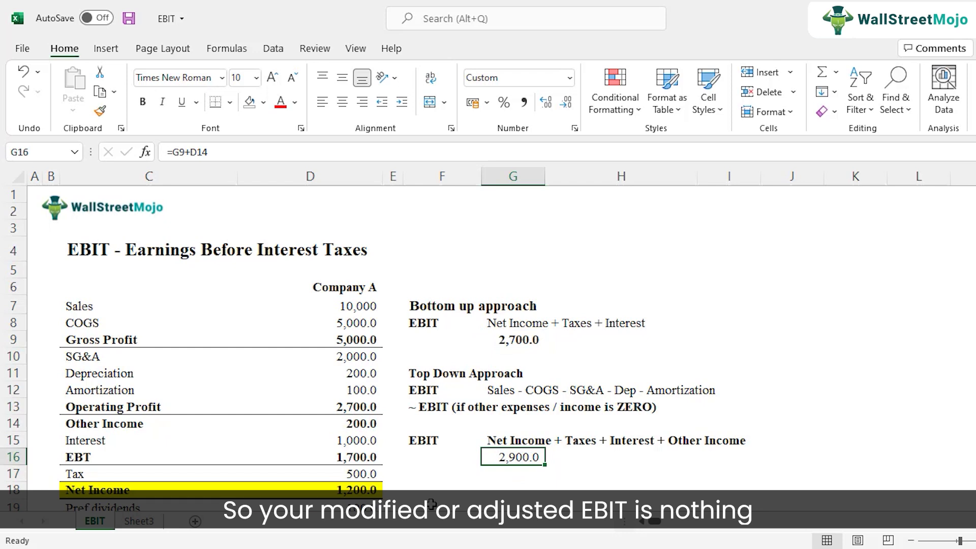
pyautogui.hotkey('ctrl', 'b')
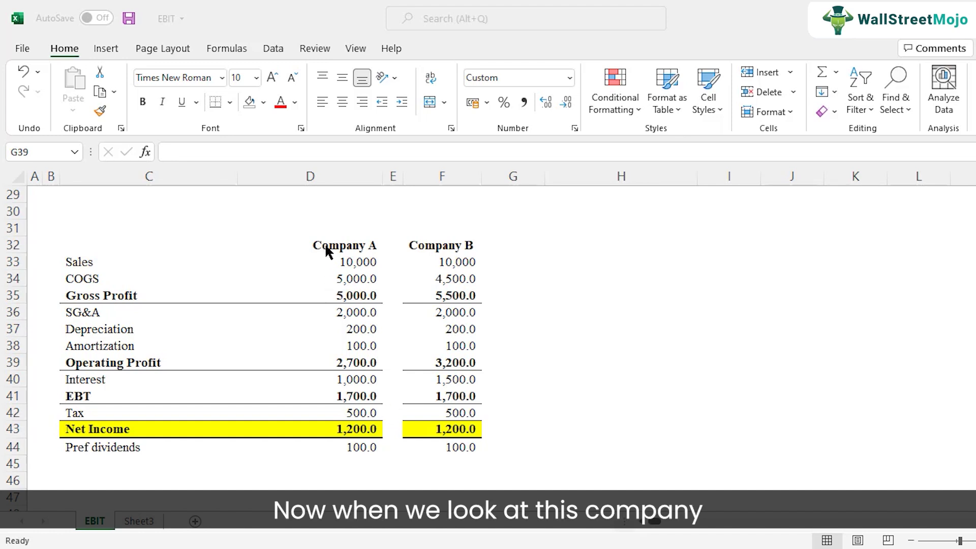
# Label the Operating Profit row of the company comparison with "EBIT" in G39
pyautogui.hotkey('alt', 'Tab')
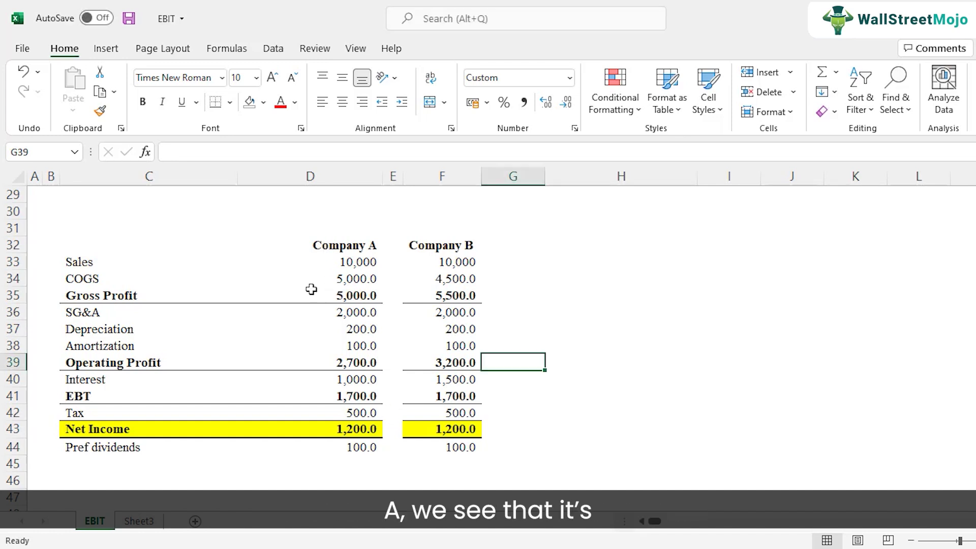
pyautogui.click(102, 367)
pyautogui.click(365, 366)
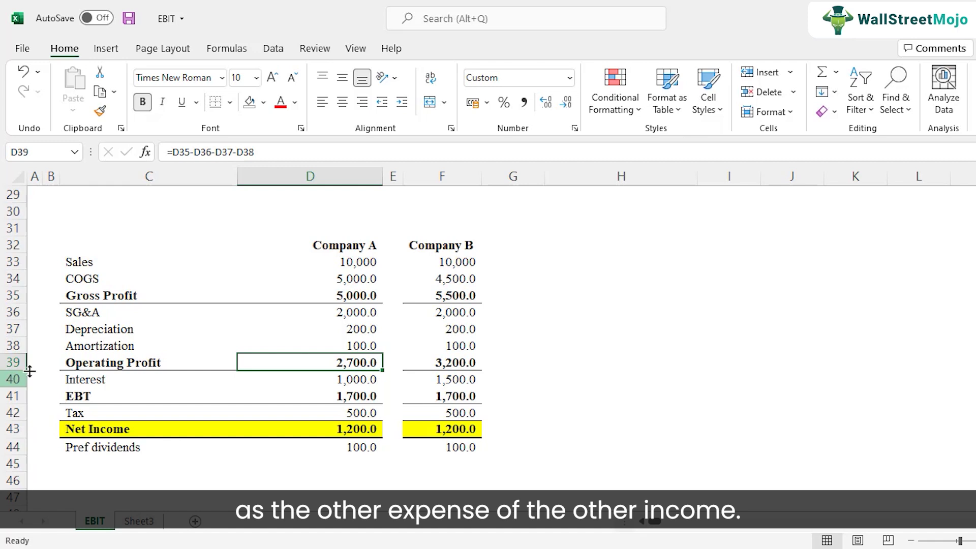
pyautogui.click(526, 362)
pyautogui.write('EBIT')
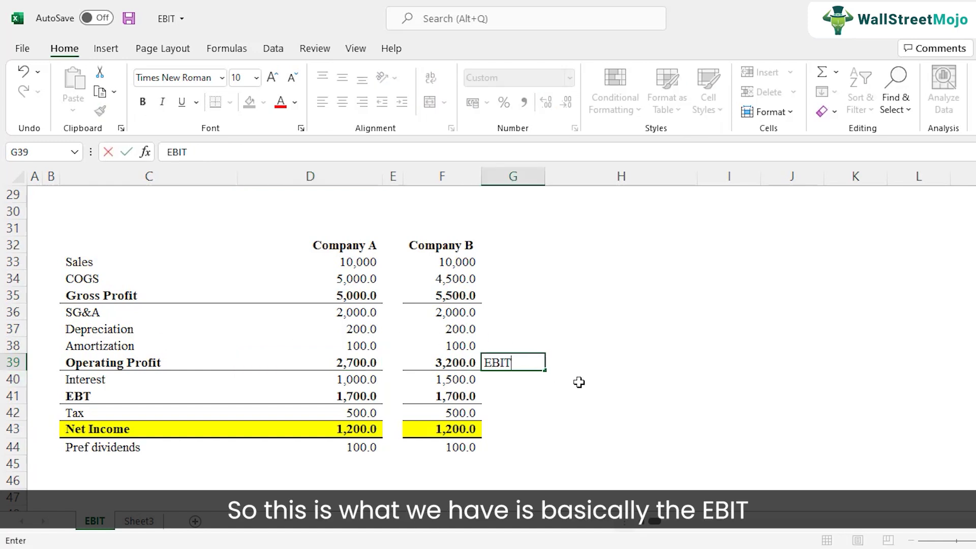
pyautogui.press('Return')
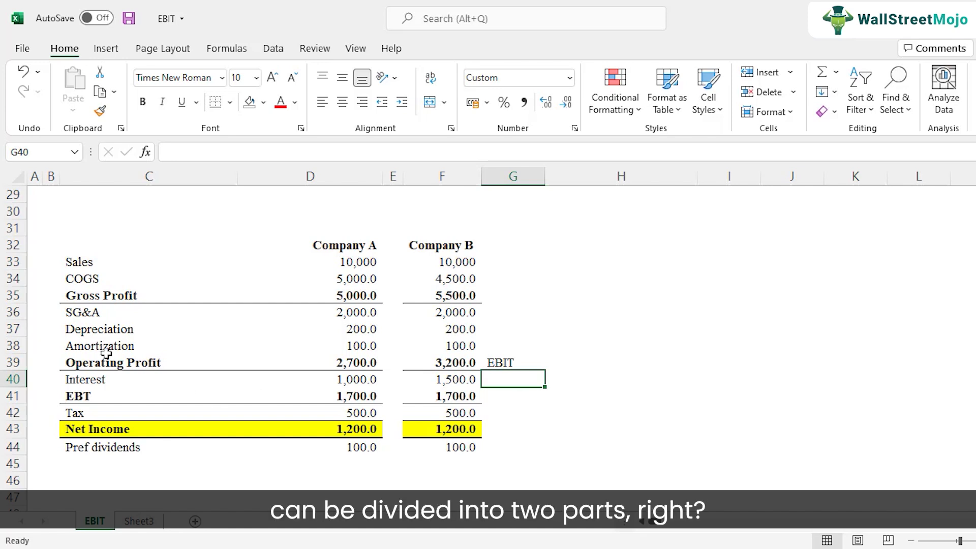
# Distinguish the operating rows from the financing and tax rows, and make the EBIT label in G39 bold
pyautogui.moveTo(105, 347); pyautogui.dragTo(105, 263)
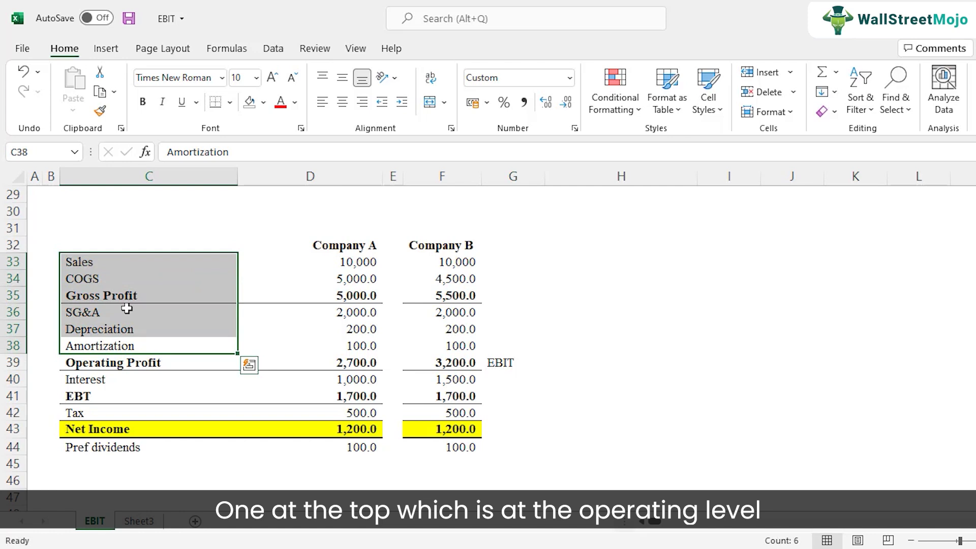
pyautogui.moveTo(107, 377); pyautogui.dragTo(108, 419)
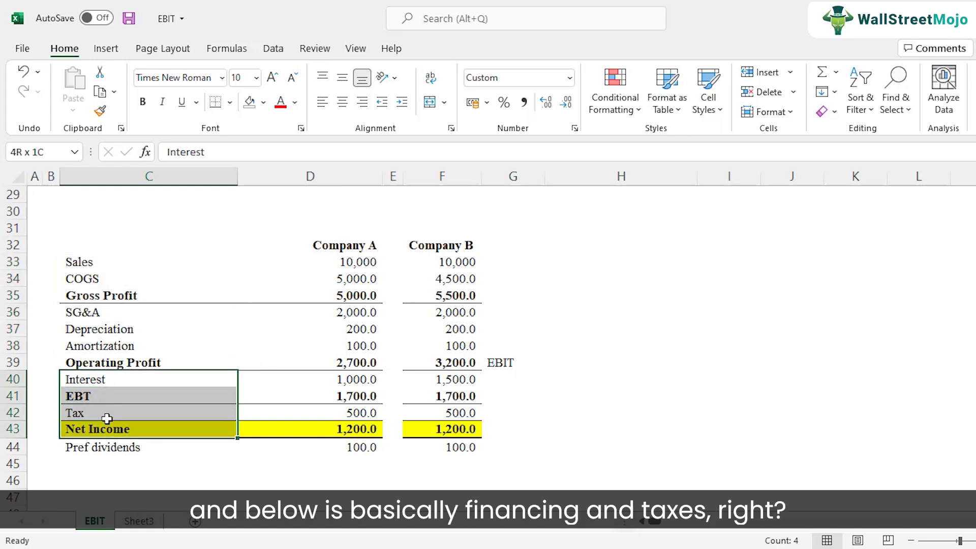
pyautogui.click(110, 348)
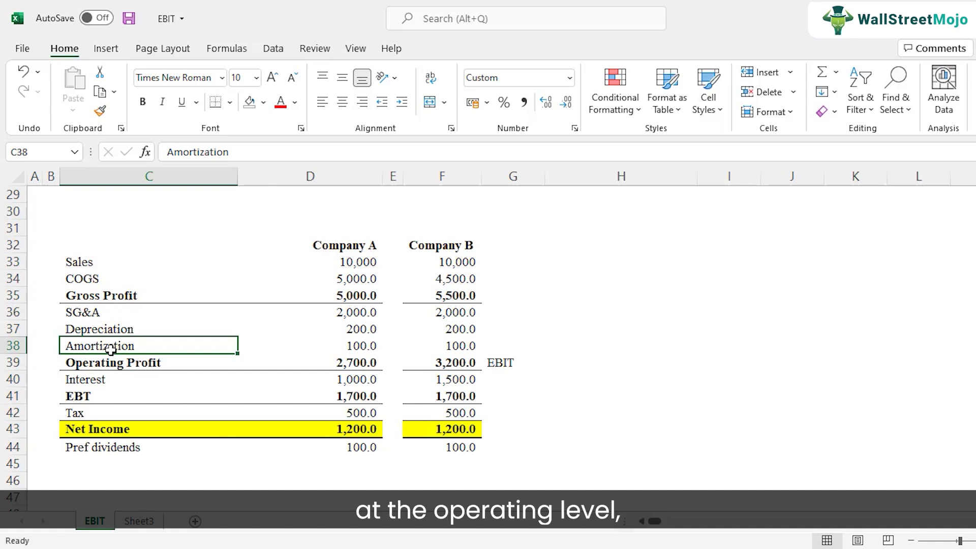
pyautogui.moveTo(111, 349); pyautogui.dragTo(108, 298)
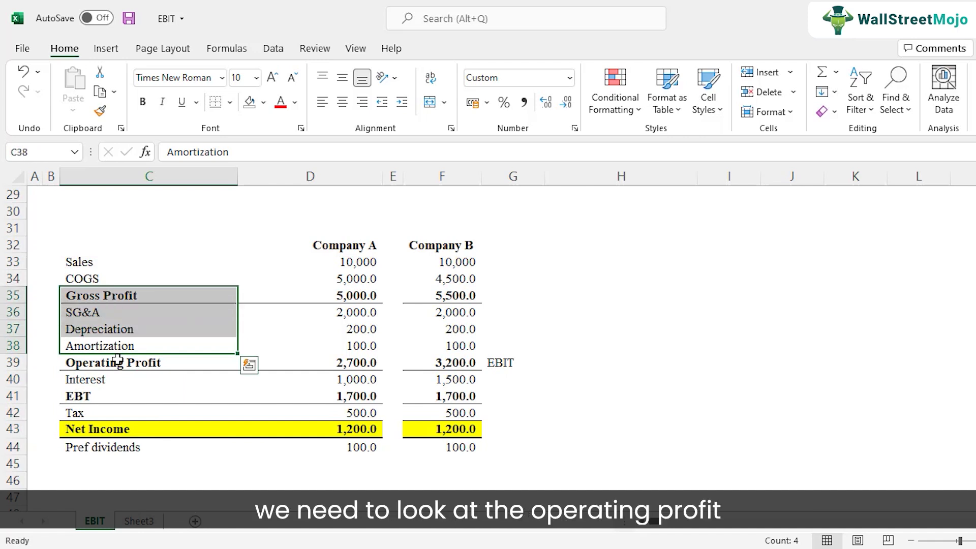
pyautogui.click(89, 366)
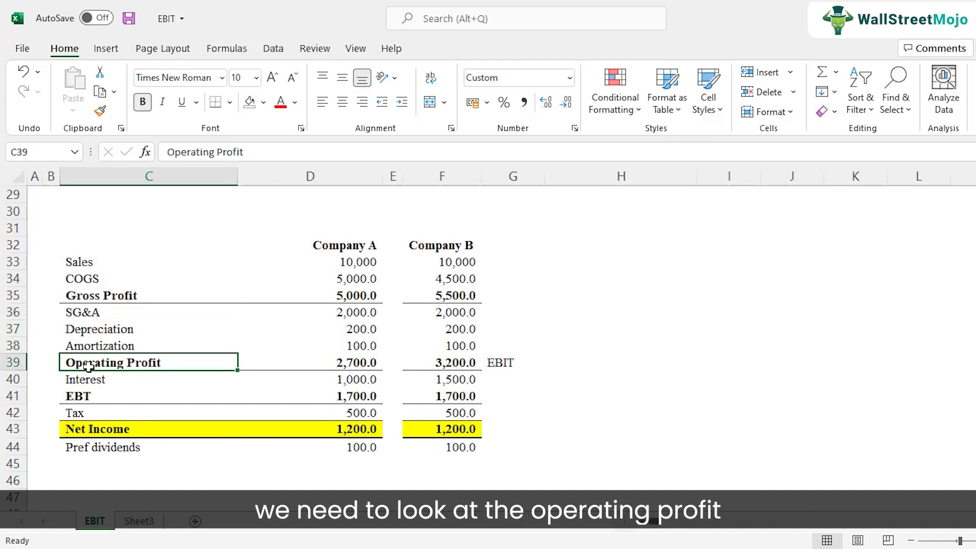
pyautogui.click(493, 366)
pyautogui.hotkey('ctrl', 'b')
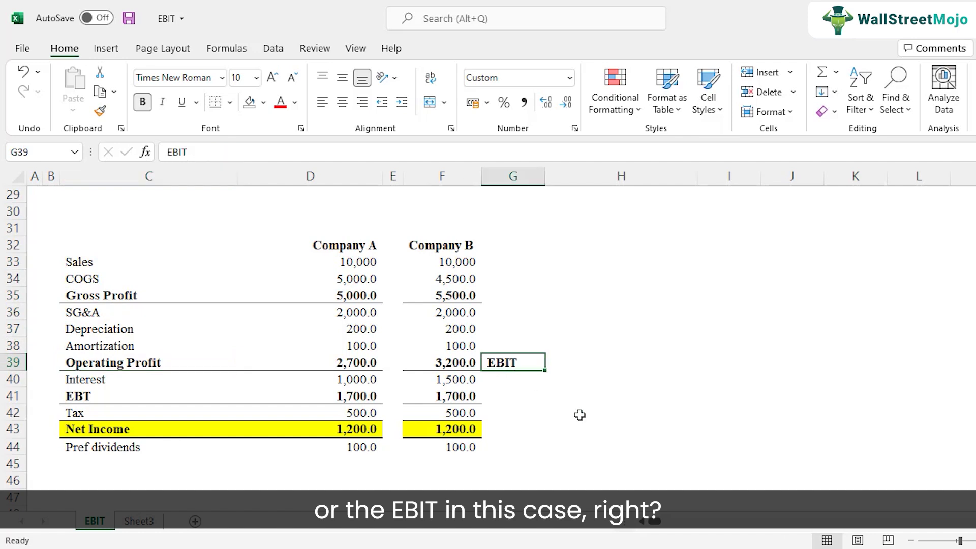
# Highlight Company B's Operating Profit in F39 with a yellow fill
pyautogui.press('Left')
pyautogui.press('Left')
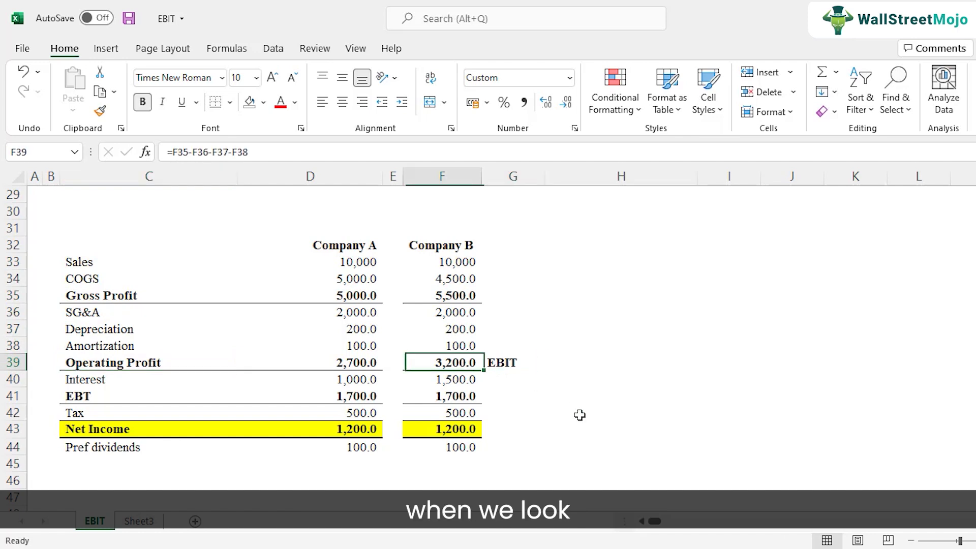
pyautogui.press('Left')
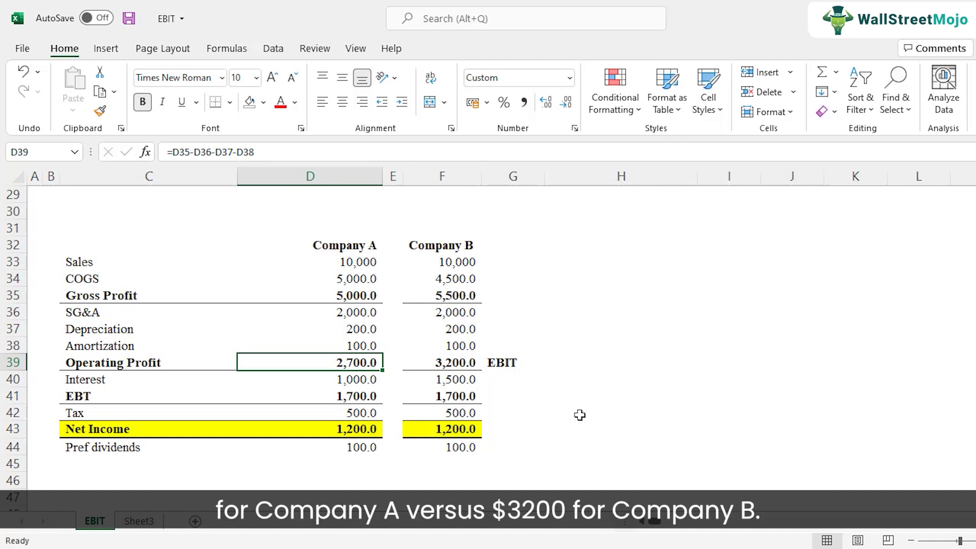
pyautogui.click(458, 367)
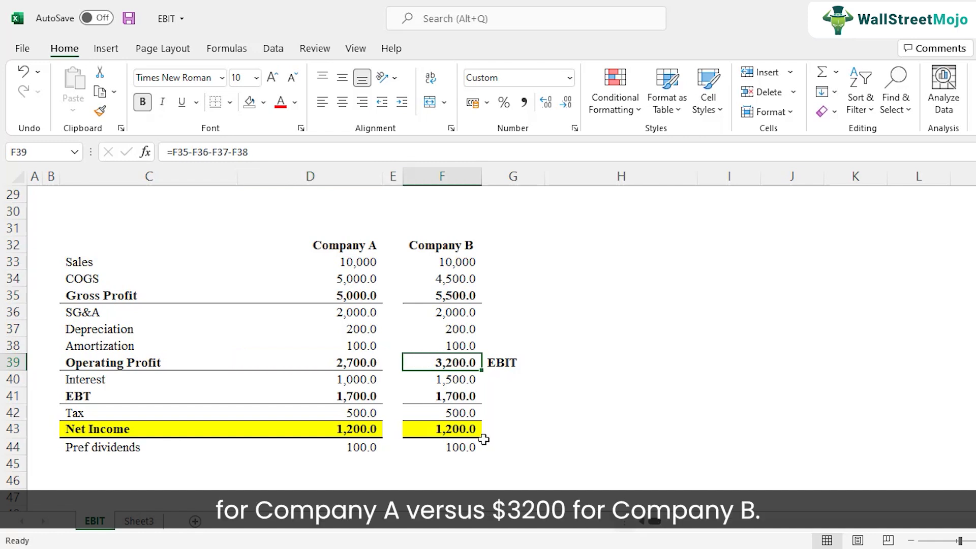
pyautogui.click(263, 102)
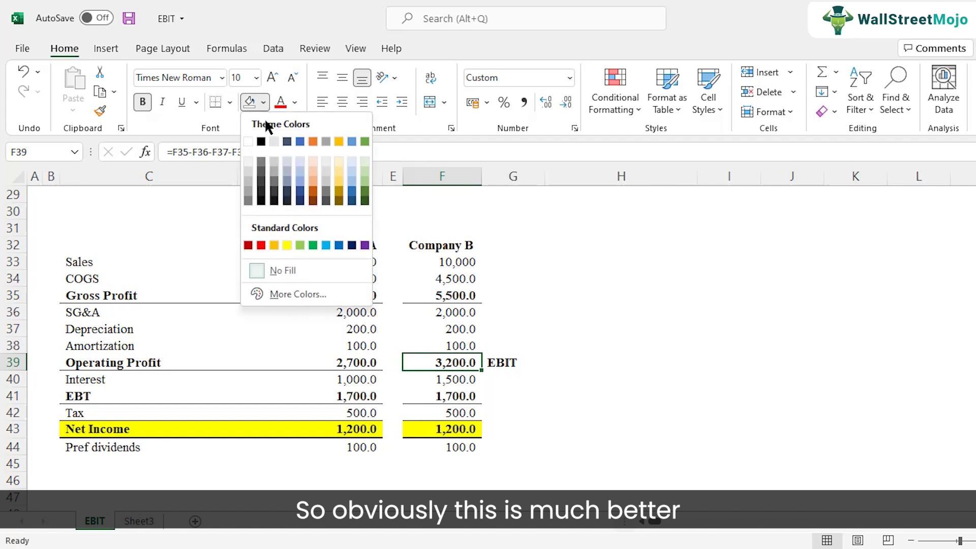
pyautogui.click(287, 245)
pyautogui.click(600, 378)
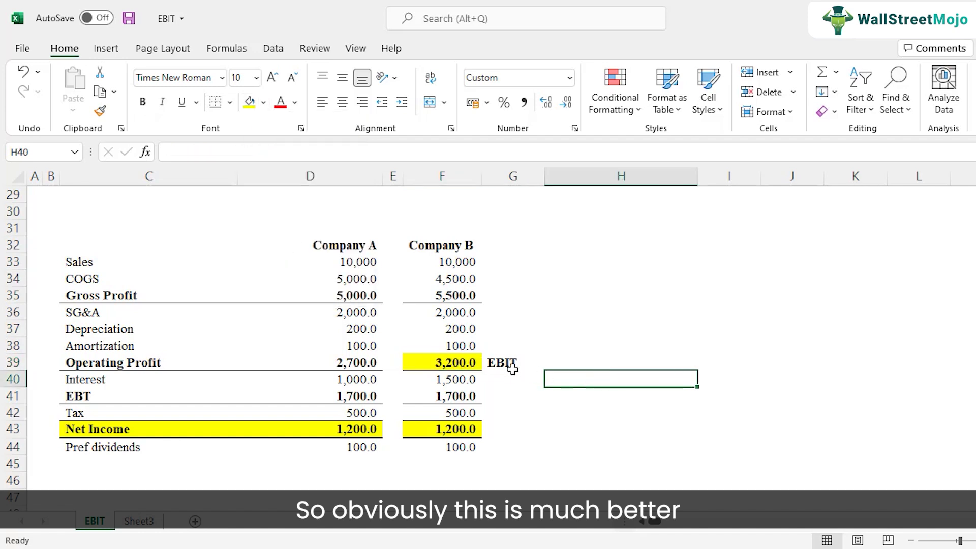
# Compare the Operating Profit and Net Income of Company A with those of Company B
pyautogui.click(451, 362)
pyautogui.click(346, 362)
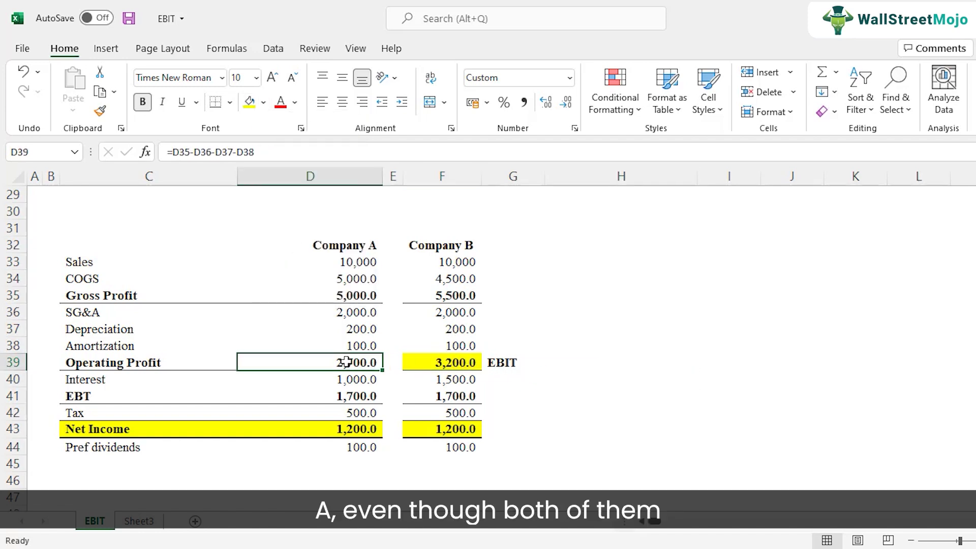
pyautogui.click(371, 430)
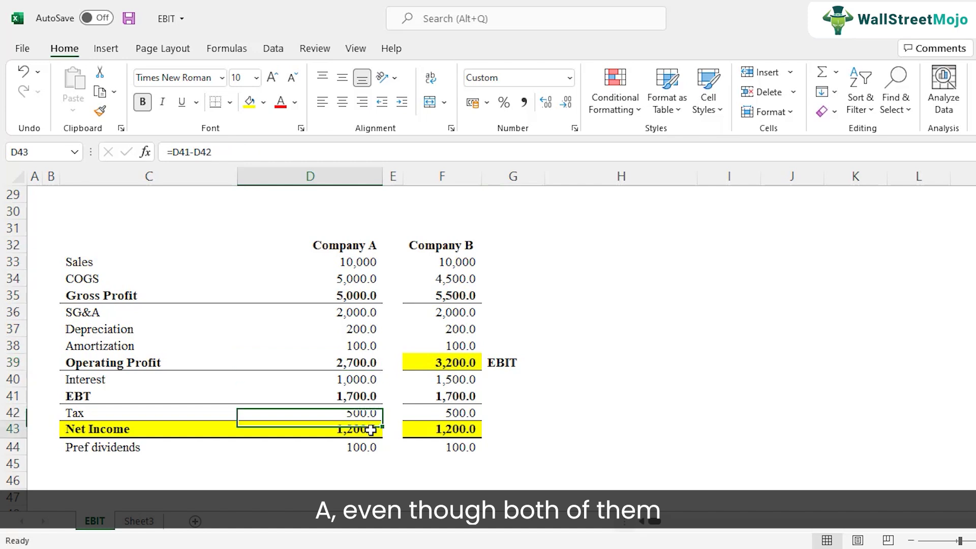
pyautogui.click(447, 430)
pyautogui.click(343, 431)
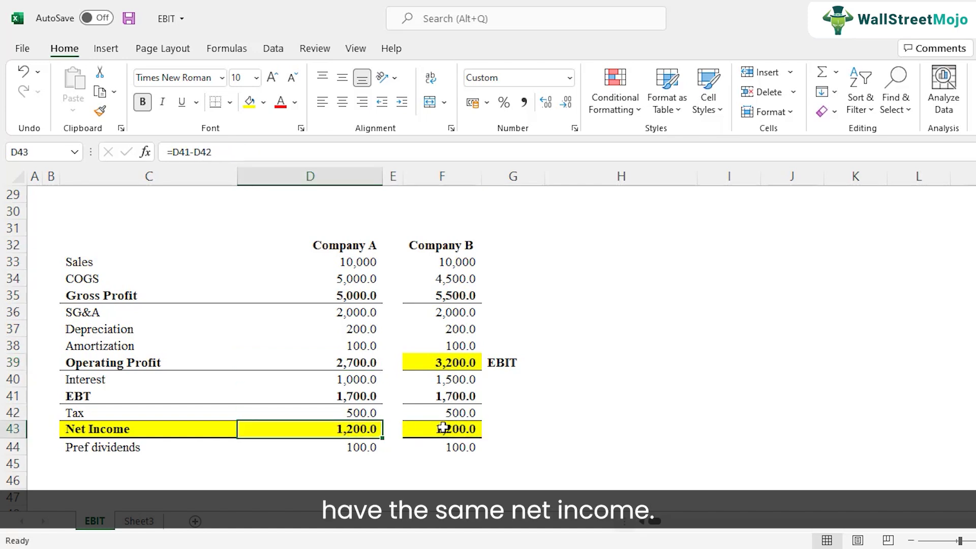
pyautogui.click(443, 428)
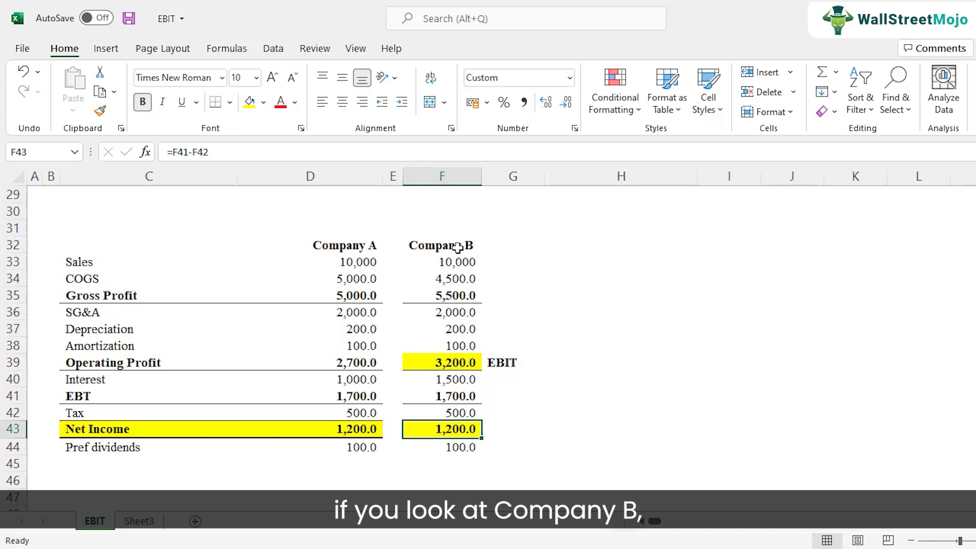
# Compare the two companies' interest expense and note "higher" beside Company B's Interest in G40
pyautogui.click(464, 380)
pyautogui.click(339, 388)
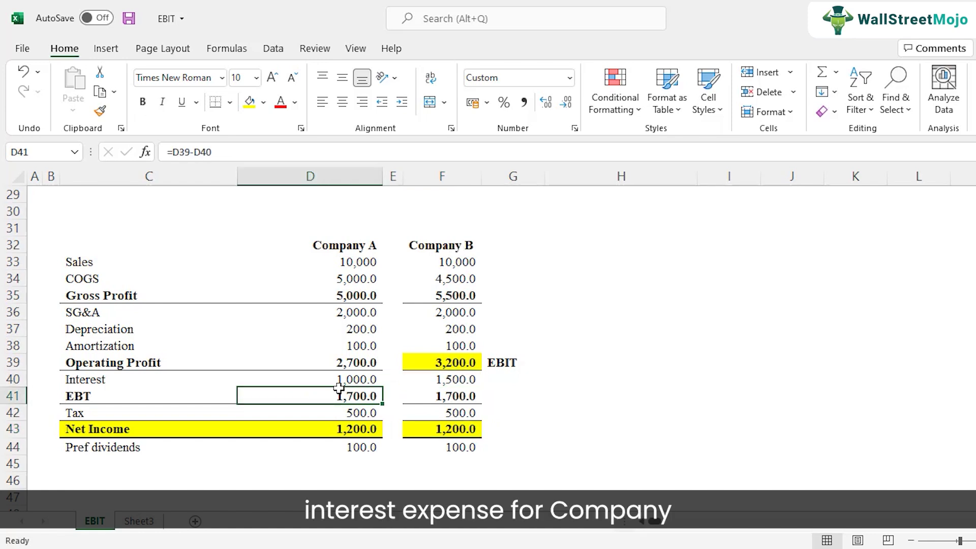
pyautogui.click(441, 379)
pyautogui.click(501, 382)
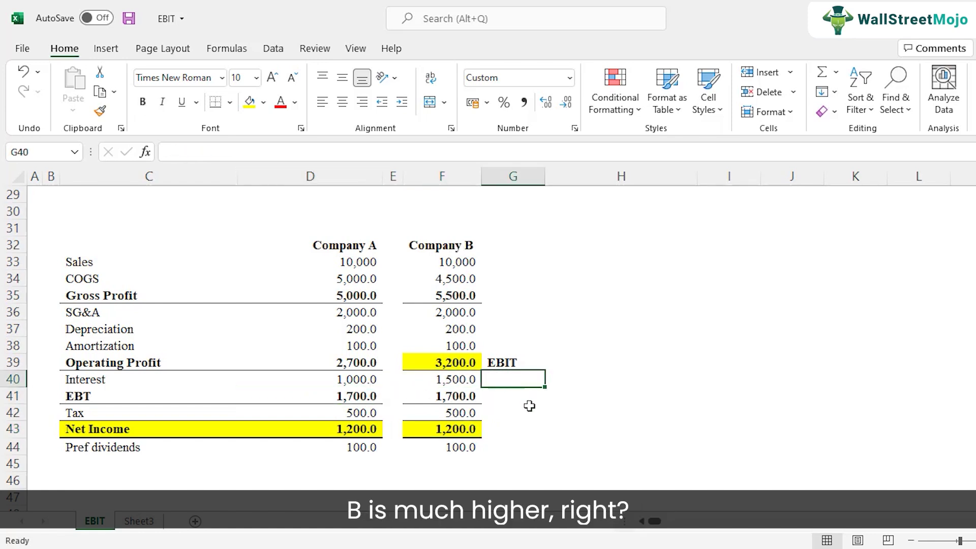
pyautogui.write('higher')
pyautogui.press('Return')
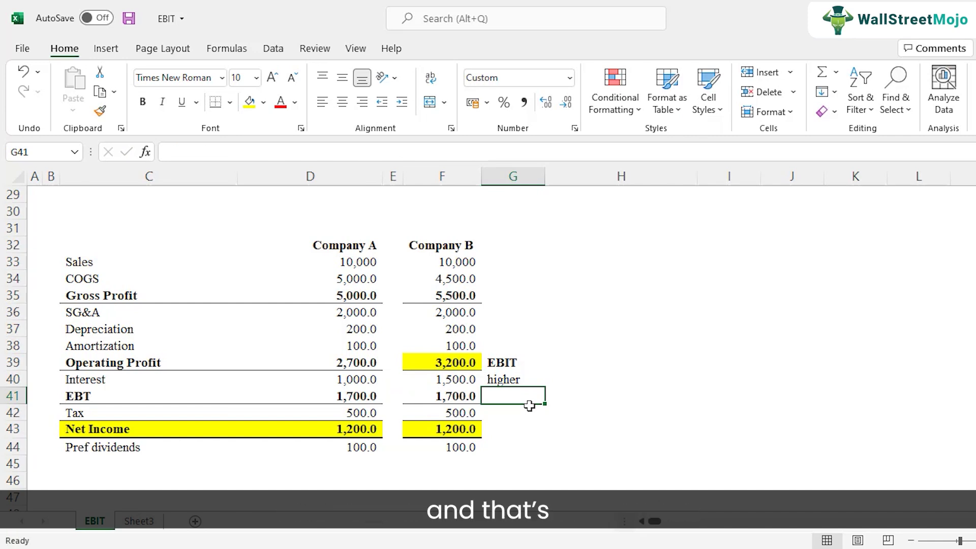
# Examine Company B's Net Income, COGS and the figures from Sales down to Tax
pyautogui.click(457, 428)
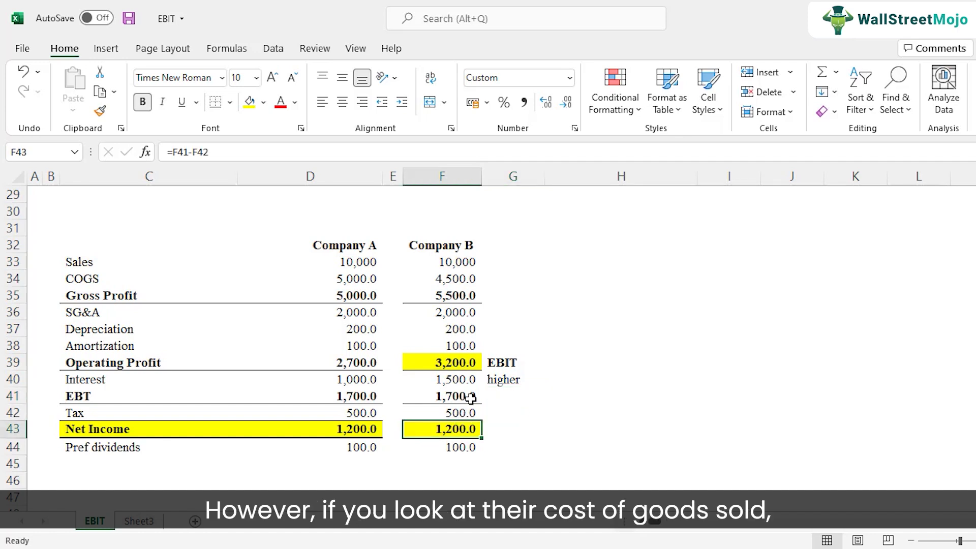
pyautogui.click(459, 277)
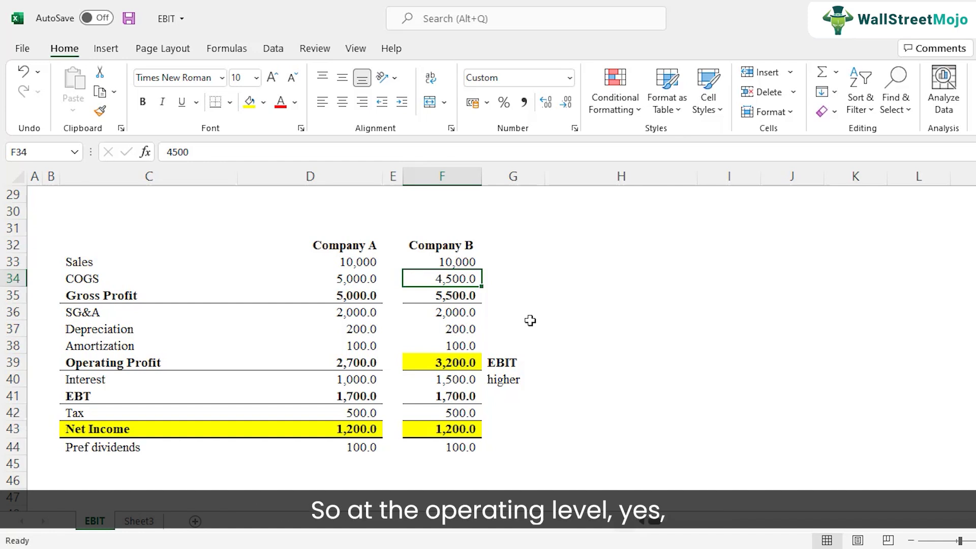
pyautogui.moveTo(461, 262); pyautogui.dragTo(452, 412)
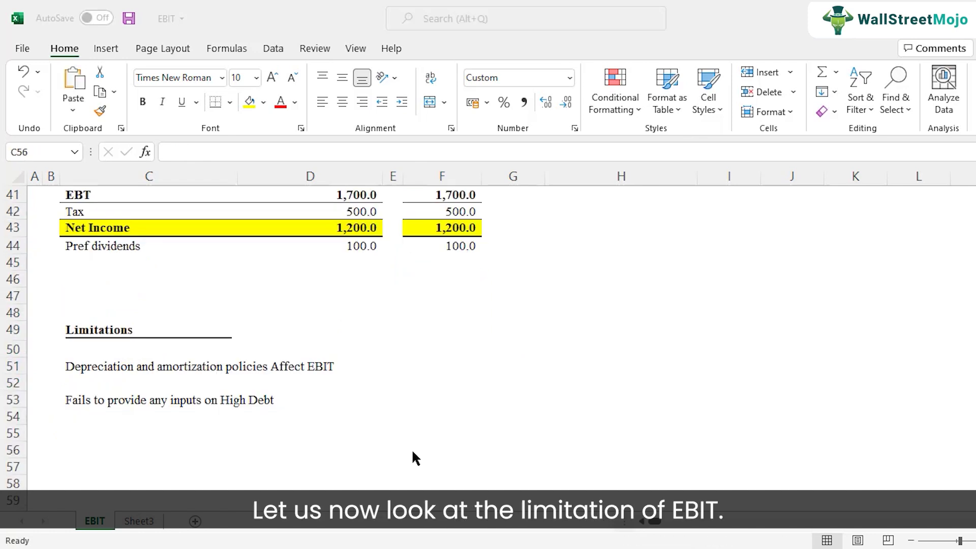
# Refer to the depreciation policy limitation in C51 and enter "SL Method" above the Company A heading in D31
pyautogui.click(98, 371)
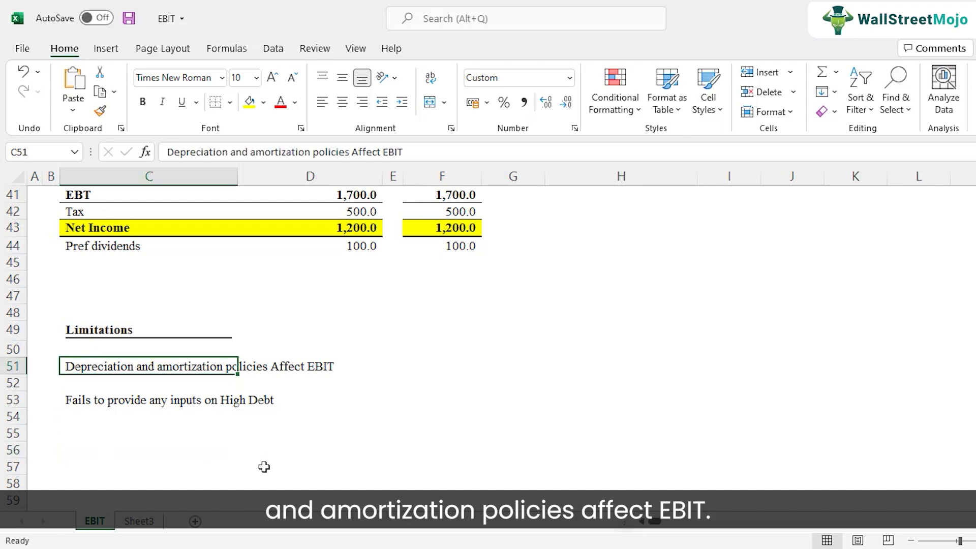
pyautogui.scroll(4, 294, 453)
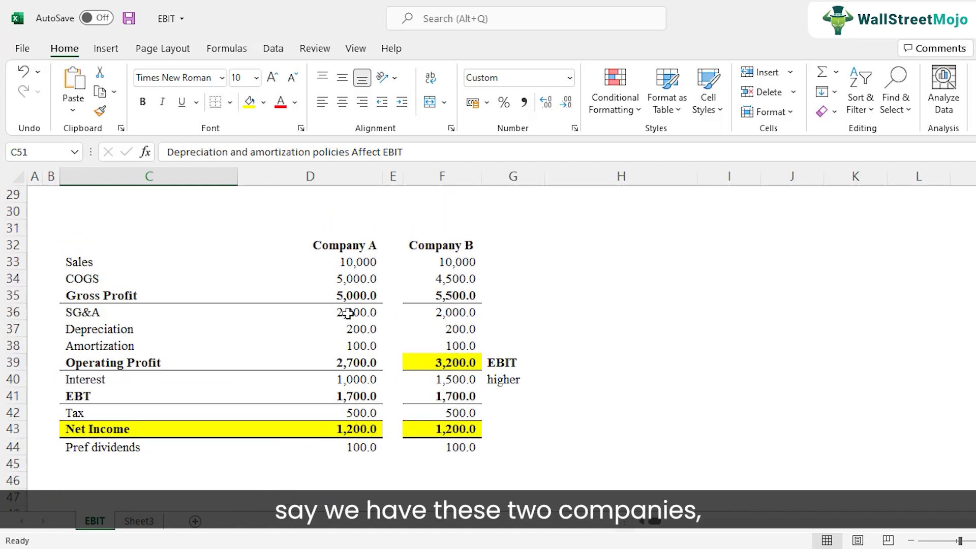
pyautogui.moveTo(340, 249); pyautogui.dragTo(342, 437)
pyautogui.click(351, 234)
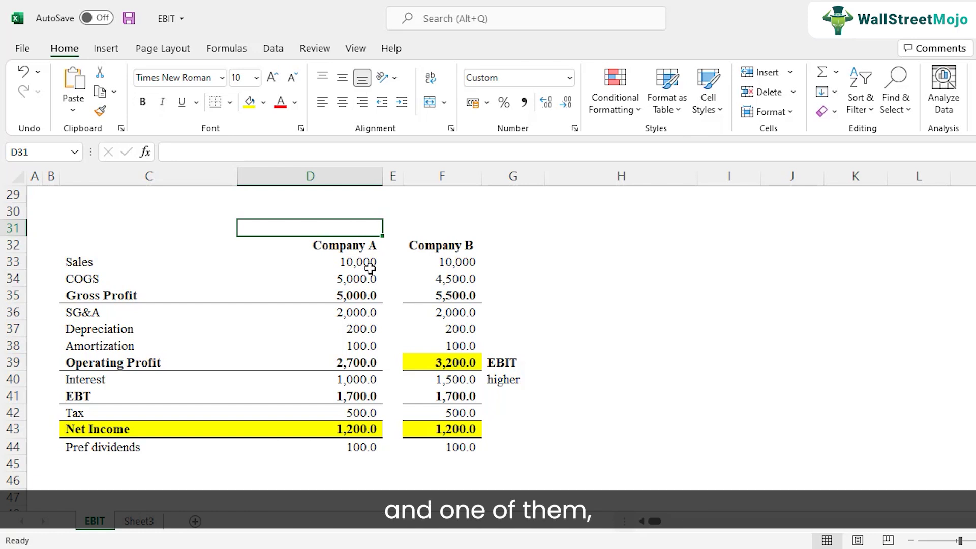
pyautogui.write('SL ')
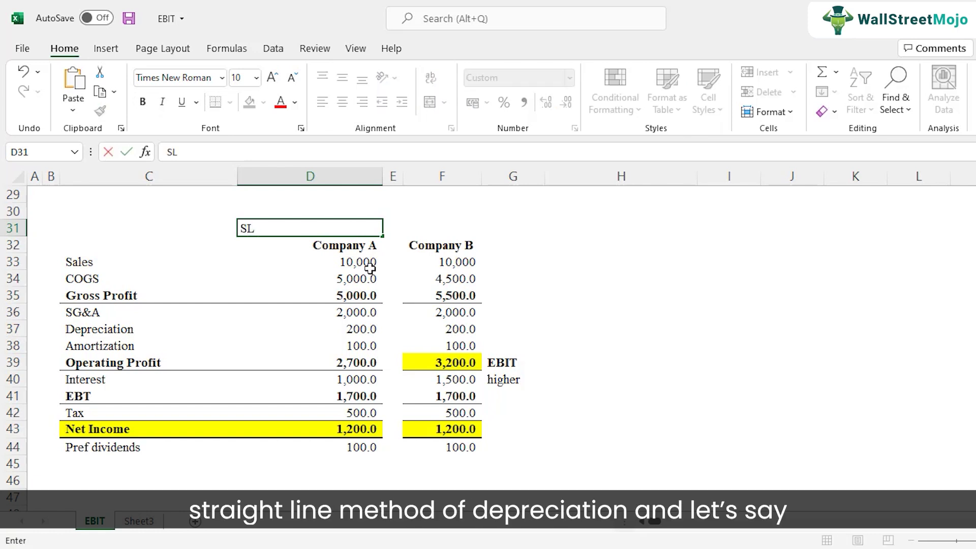
pyautogui.write('Method')
pyautogui.press('Return')
pyautogui.press('Up')
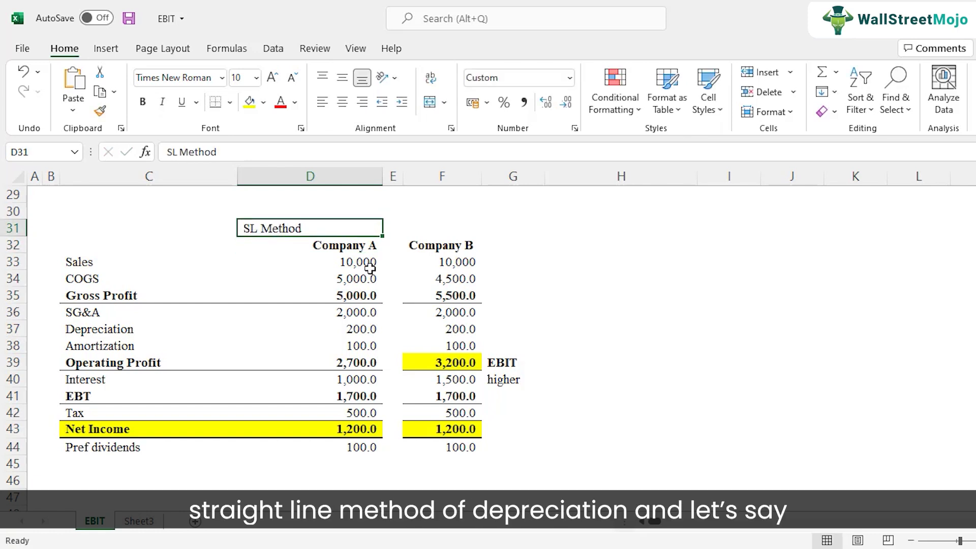
# Enter "Accelerated dep" above the Company B heading in F31 and review both companies' depreciation method labels
pyautogui.press('Right')
pyautogui.press('Right')
pyautogui.write('Accele')
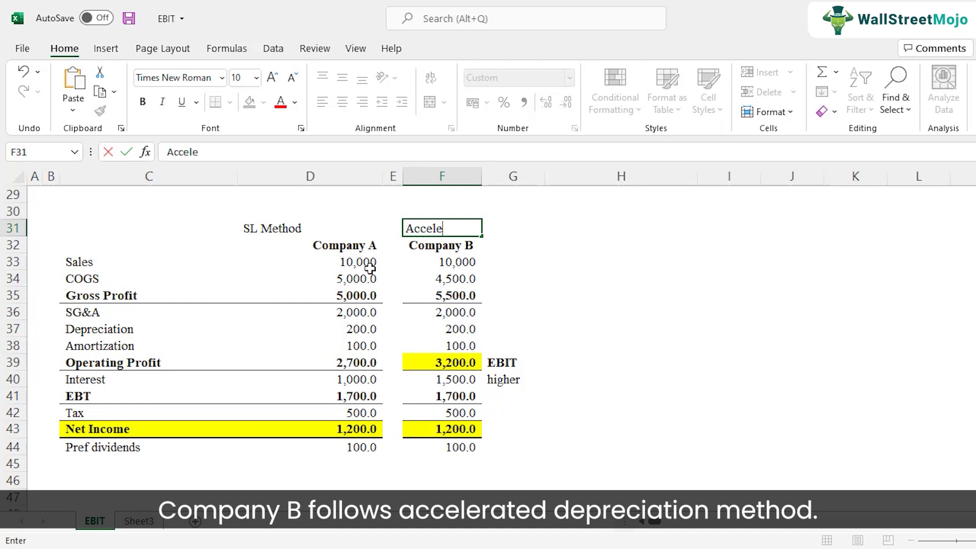
pyautogui.write('rated dep')
pyautogui.press('Return')
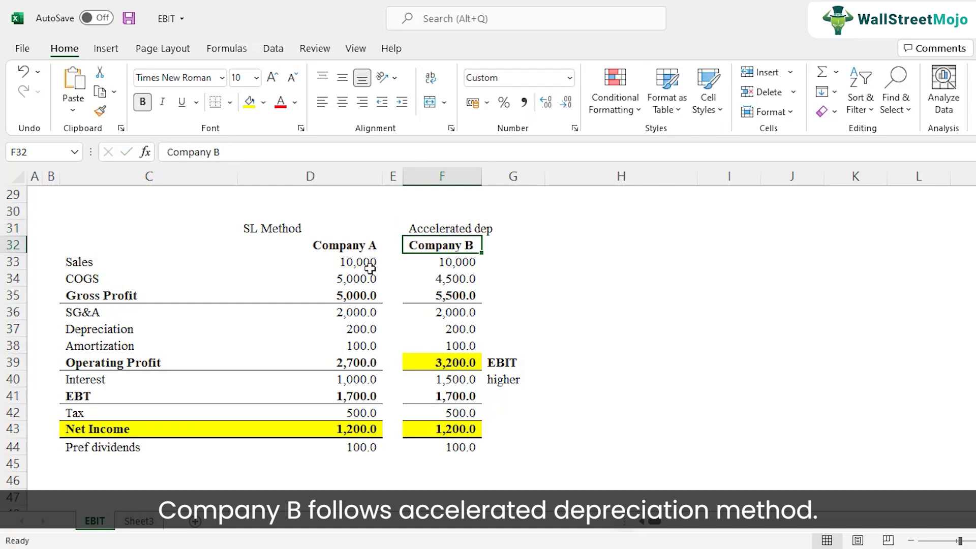
pyautogui.click(338, 243)
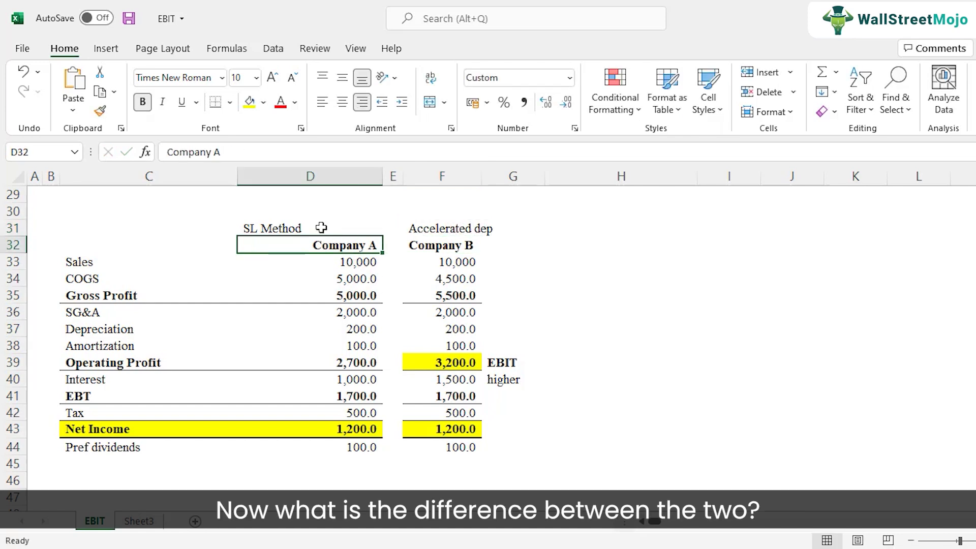
pyautogui.click(320, 226)
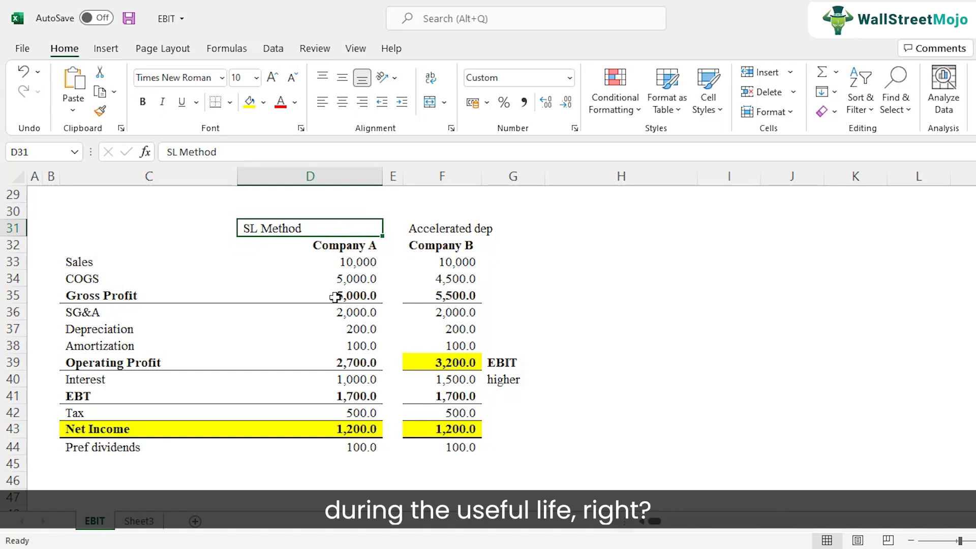
pyautogui.click(458, 227)
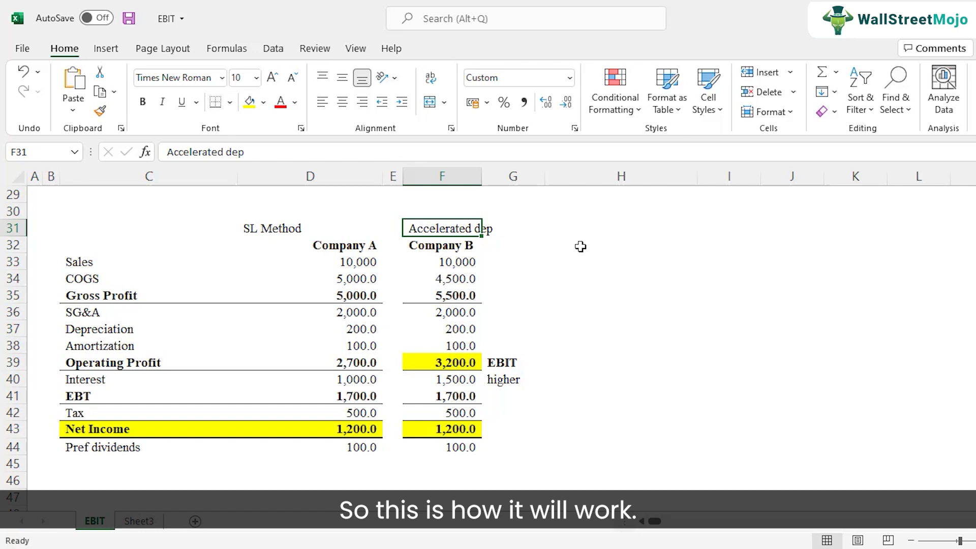
# Compare the depreciation method labels above Company A and Company B in row 31
pyautogui.click(445, 251)
pyautogui.click(442, 229)
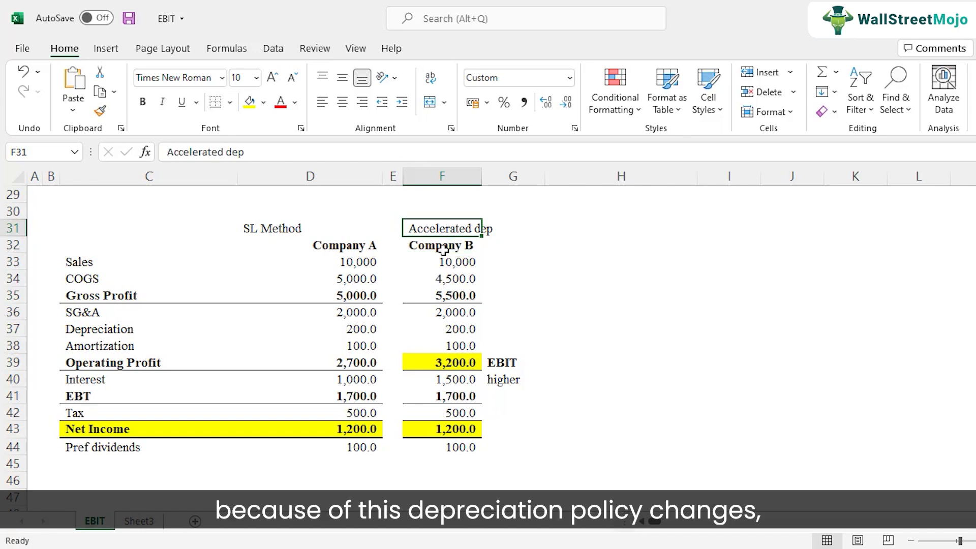
pyautogui.click(307, 230)
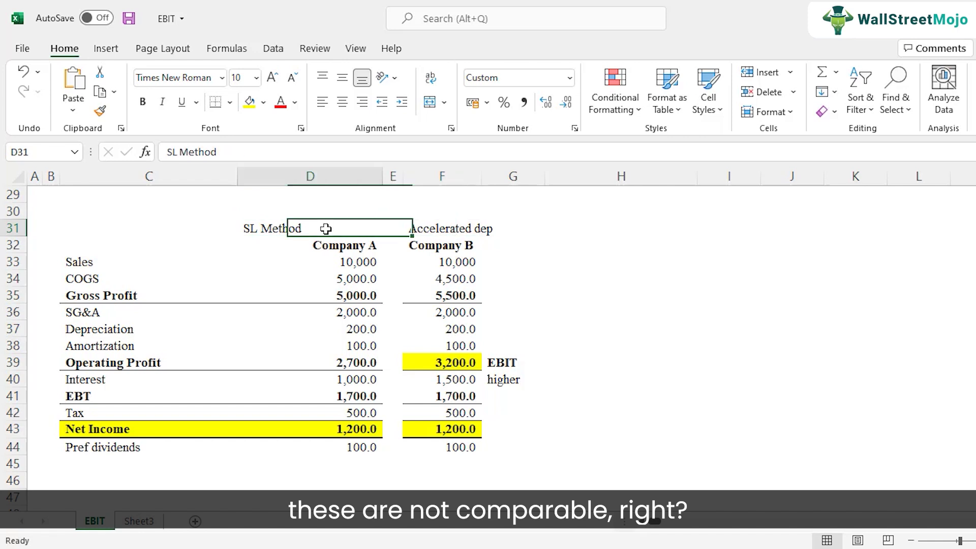
pyautogui.click(436, 229)
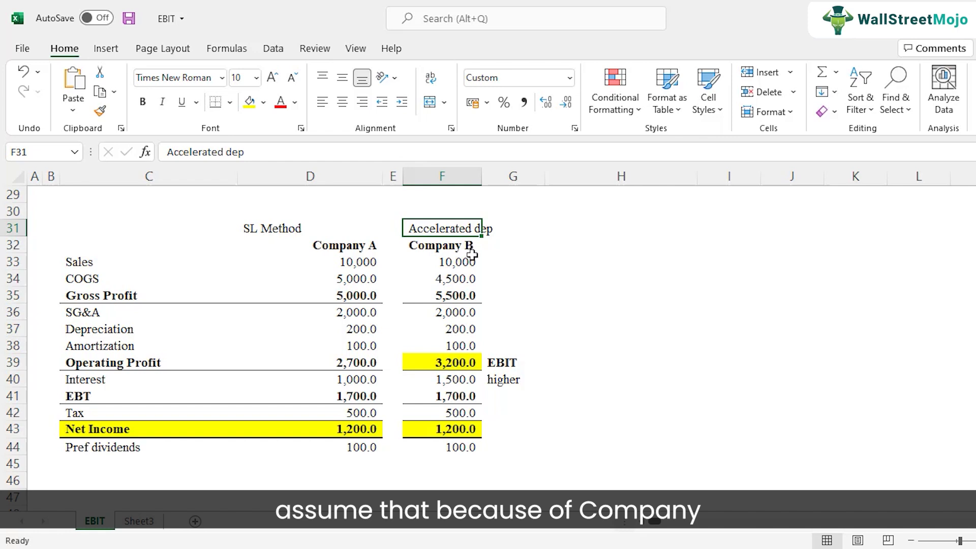
# Set Company B's Depreciation in F37 to 800 and check the effect on its Operating Profit in F39
pyautogui.doubleClick(460, 330)
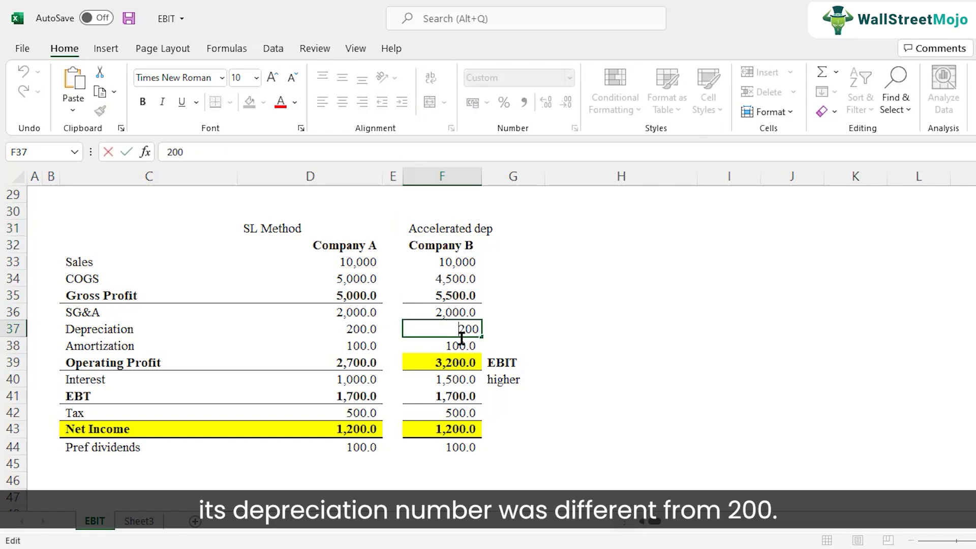
pyautogui.press('Delete')
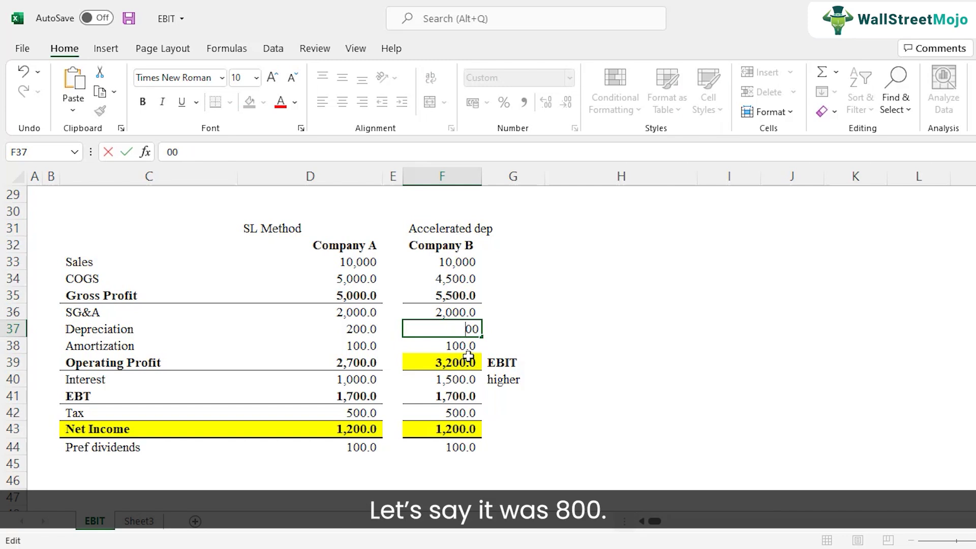
pyautogui.write('800')
pyautogui.press('BackSpace')
pyautogui.press('BackSpace')
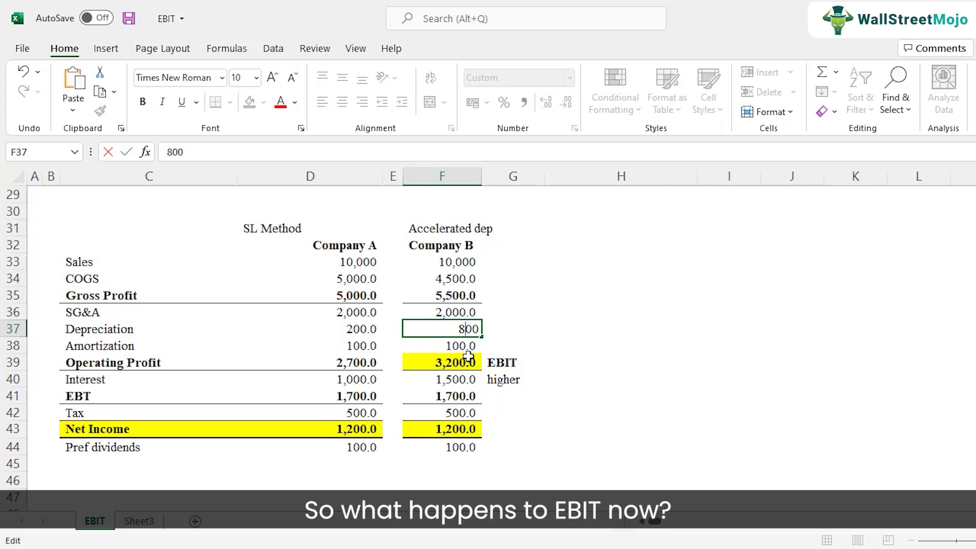
pyautogui.press('Return')
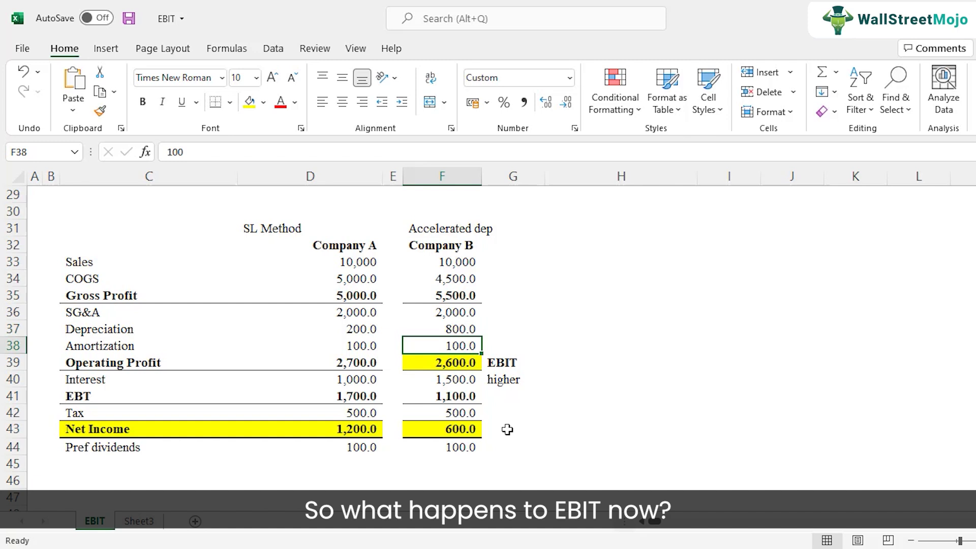
pyautogui.click(465, 366)
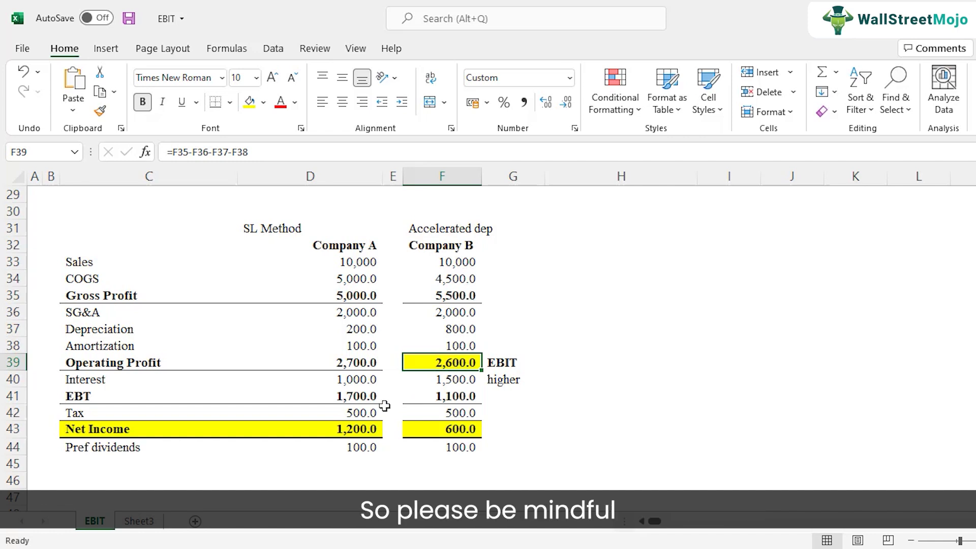
# Review the SL Method and Accelerated dep labels in D31 and F31 against each other
pyautogui.click(303, 235)
pyautogui.click(454, 231)
pyautogui.click(336, 227)
pyautogui.click(440, 225)
pyautogui.click(338, 227)
pyautogui.click(458, 232)
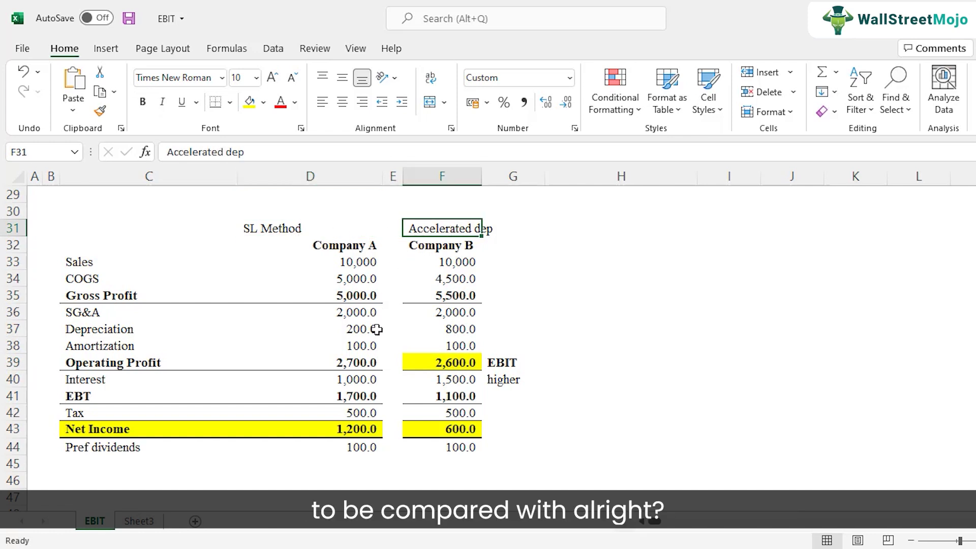
# Refer to the high debt limitation in C53 and examine the EBIT label and Company B's Interest in F40
pyautogui.scroll(-1, 377, 334)
pyautogui.scroll(-2, 377, 334)
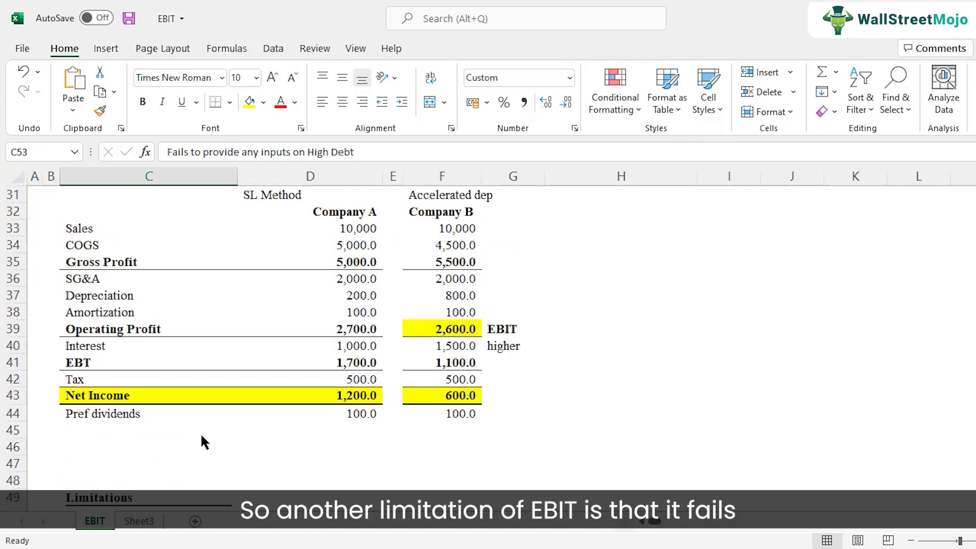
pyautogui.scroll(-5, 208, 440)
pyautogui.scroll(2, 204, 427)
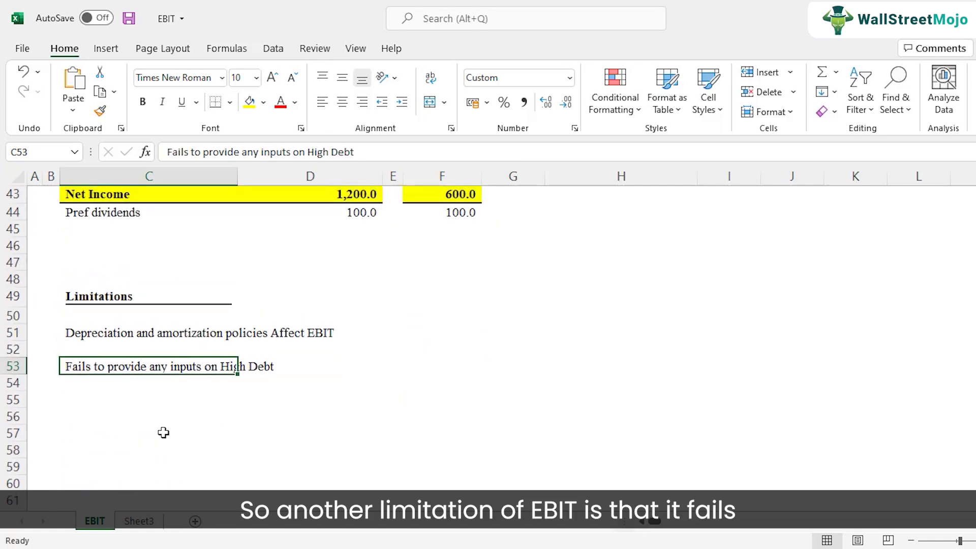
pyautogui.click(100, 415)
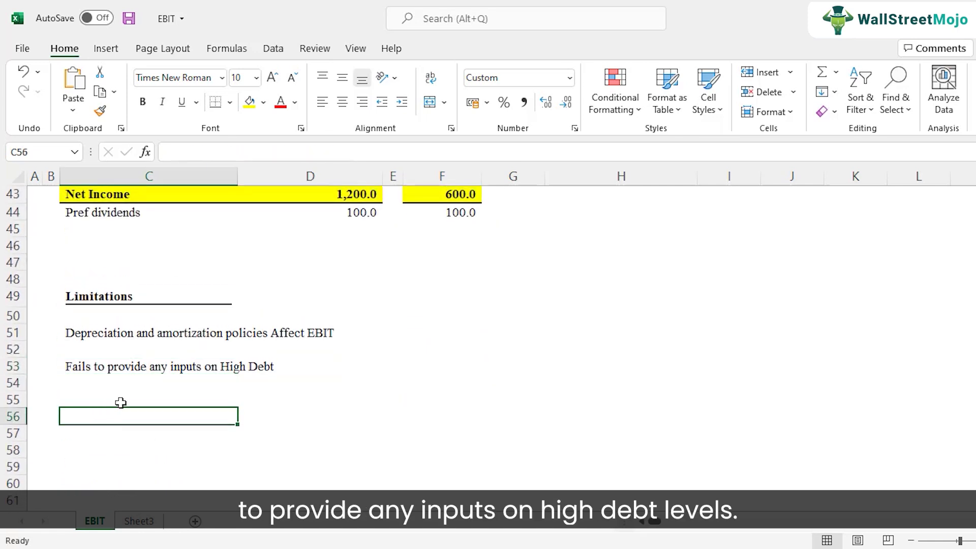
pyautogui.scroll(2, 308, 429)
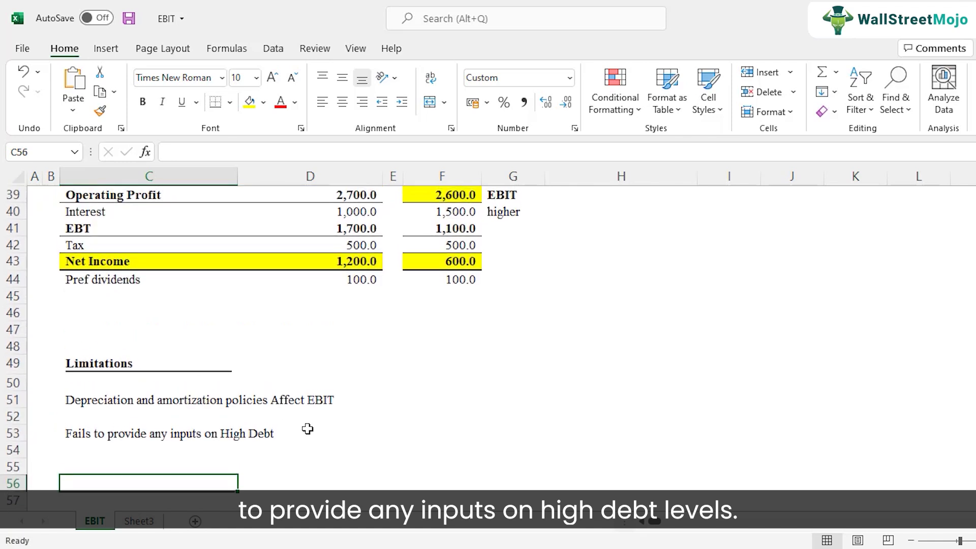
pyautogui.scroll(4, 386, 419)
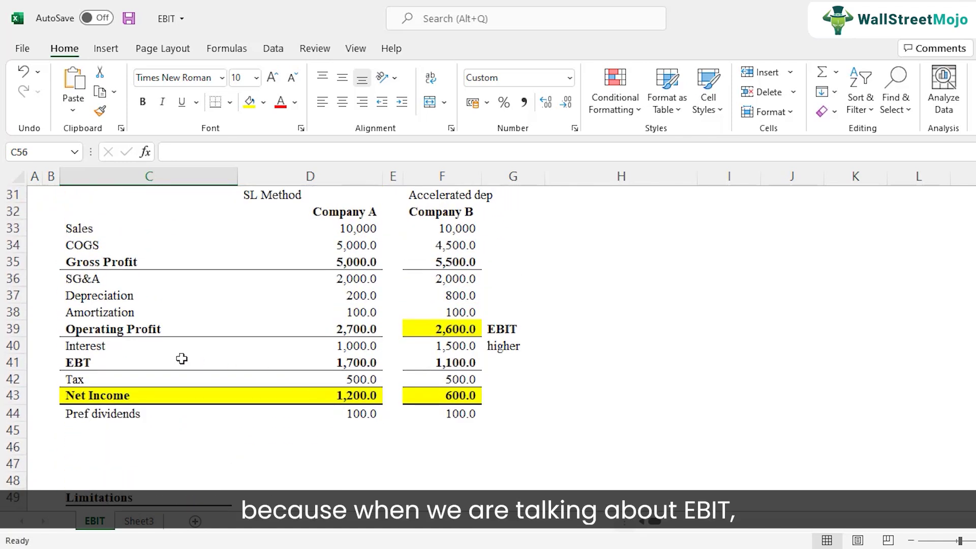
pyautogui.click(501, 330)
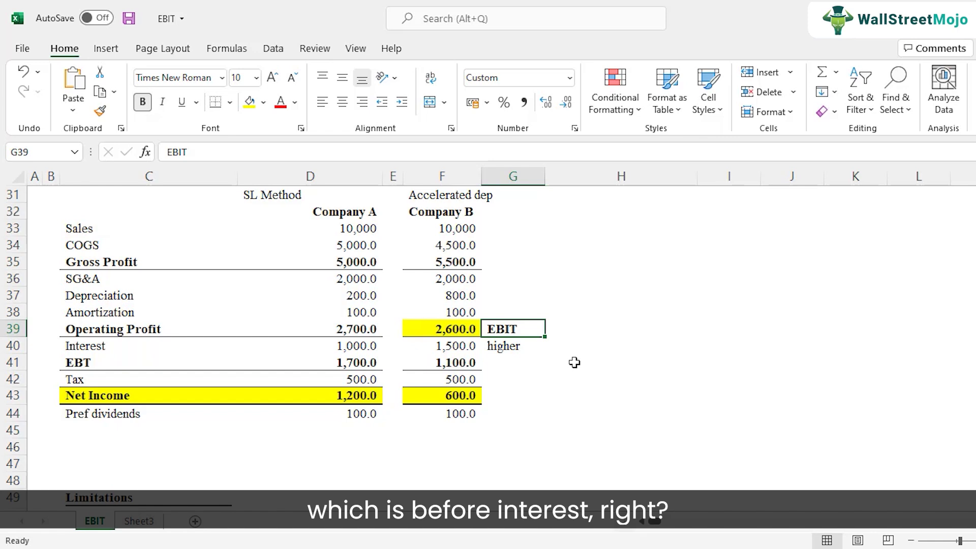
pyautogui.click(460, 350)
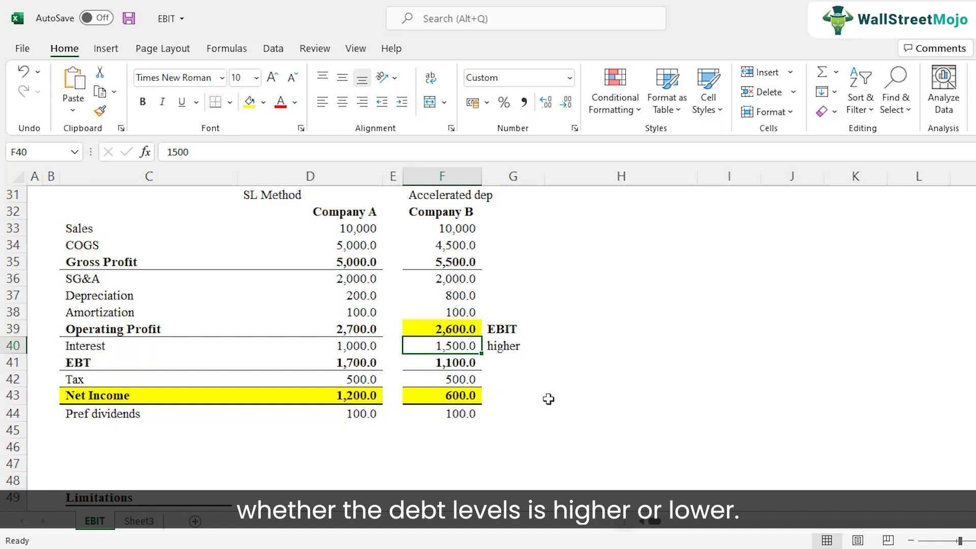
# Restore Company B's Depreciation in F37 to 200
pyautogui.click(450, 296)
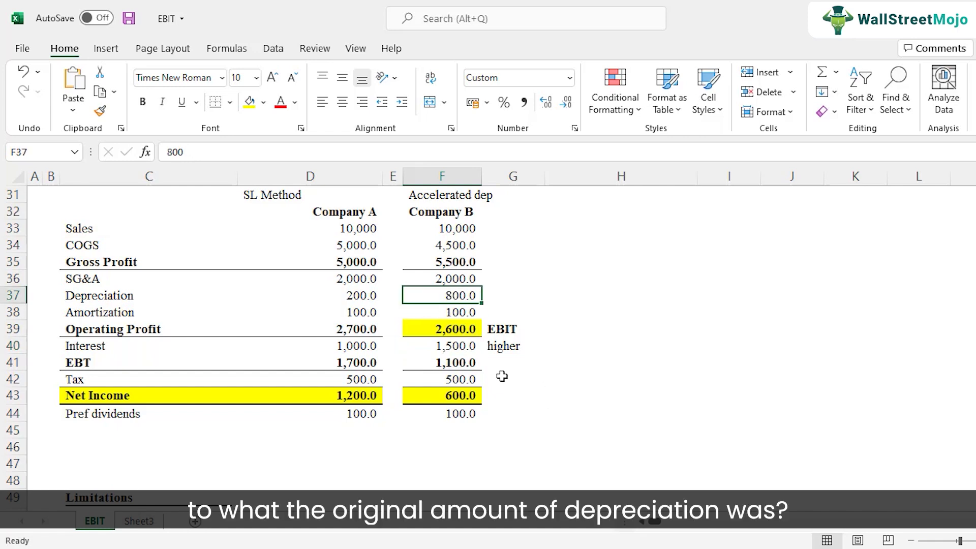
pyautogui.write('200')
pyautogui.press('Return')
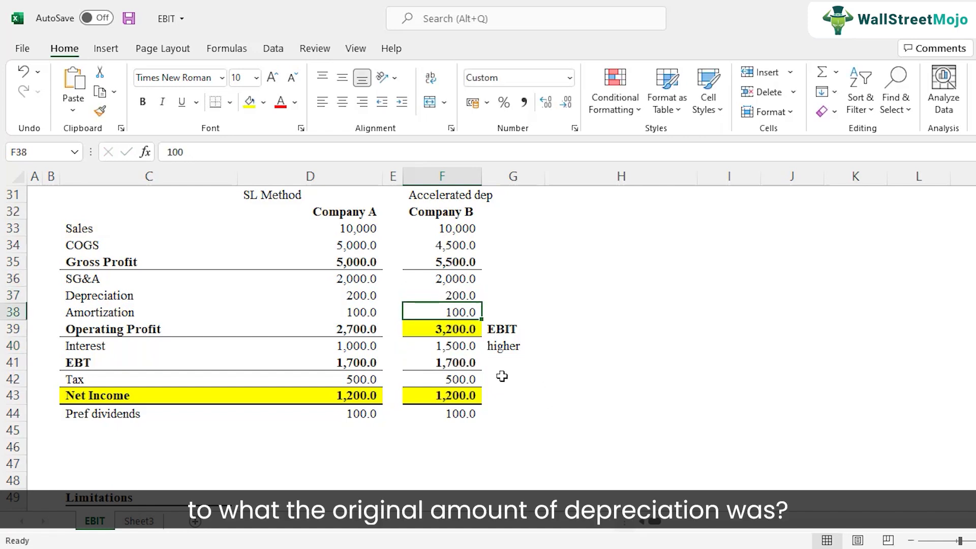
# Examine Company B's Interest in F40 against its EBIT in F39
pyautogui.click(450, 346)
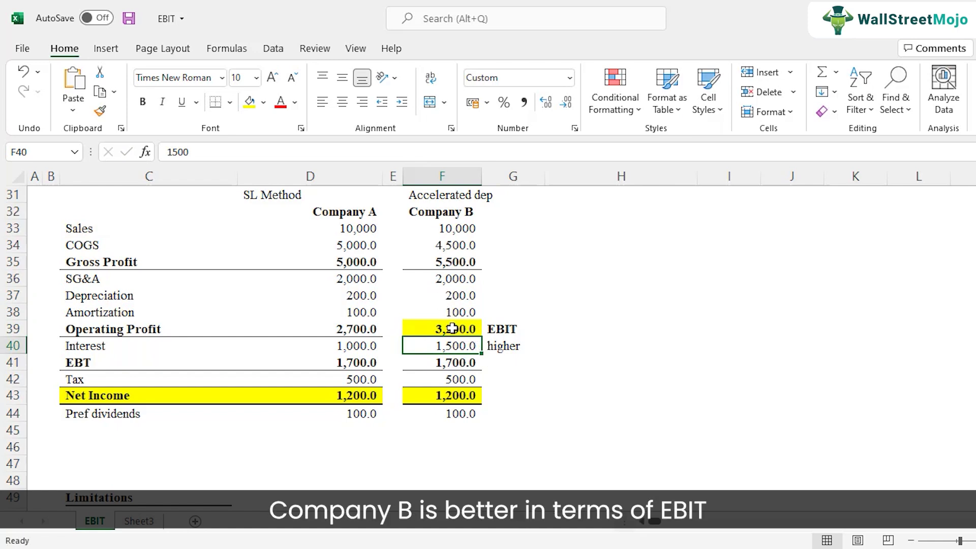
pyautogui.click(506, 330)
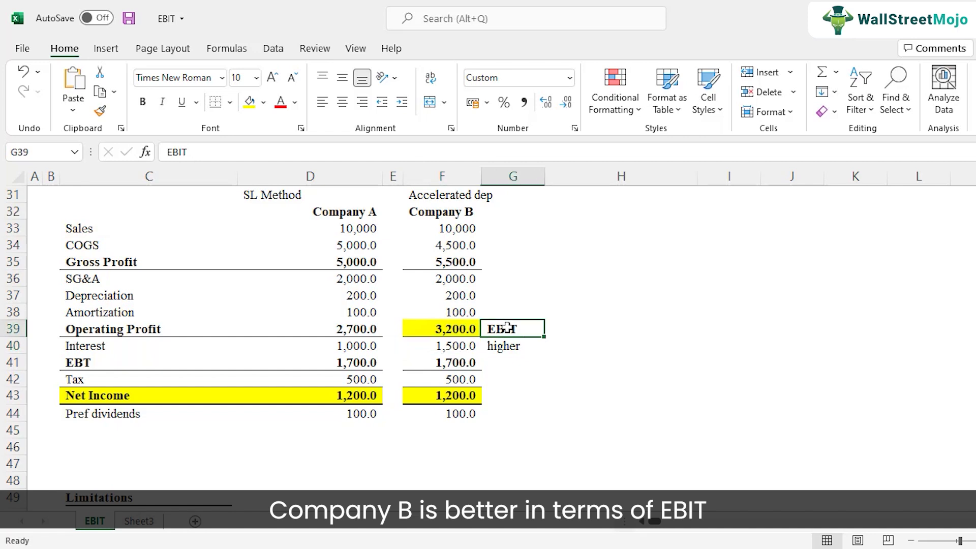
pyautogui.click(445, 331)
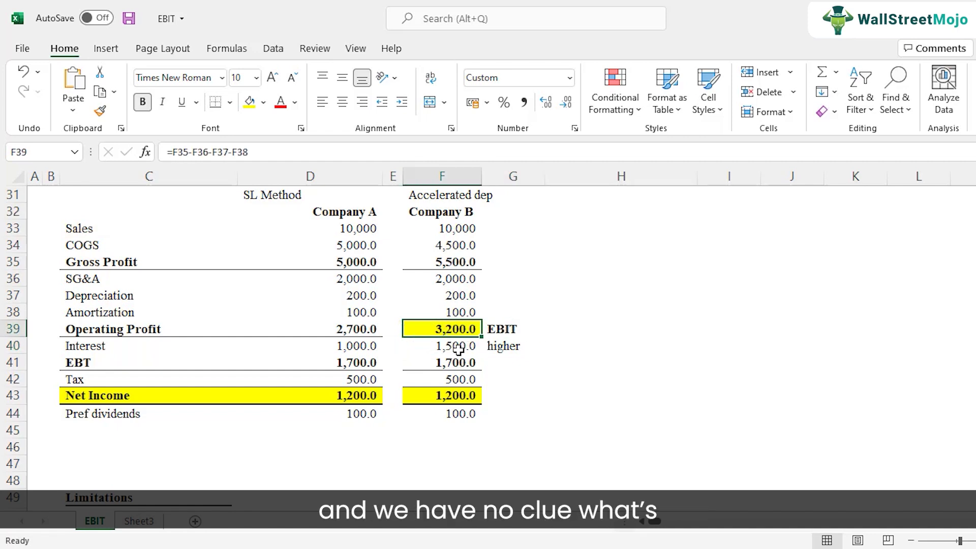
# Set Company B's Interest in F40 to 15000 and review its figures from Interest down to Tax
pyautogui.click(452, 346)
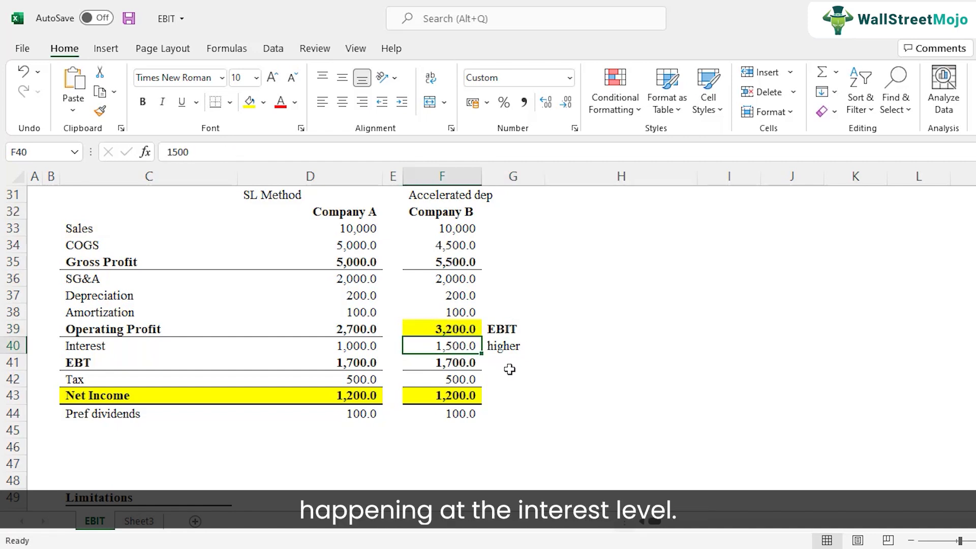
pyautogui.press('F2')
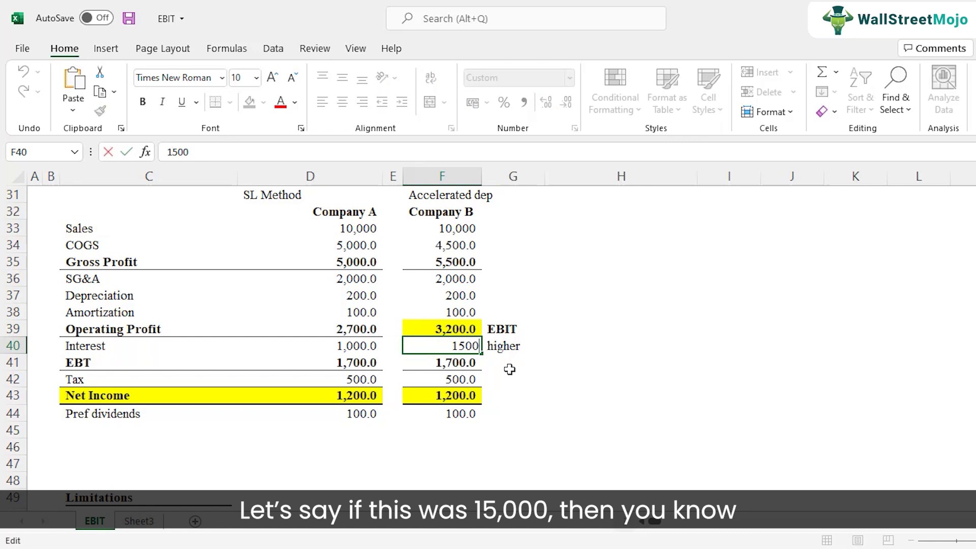
pyautogui.write('0')
pyautogui.press('Return')
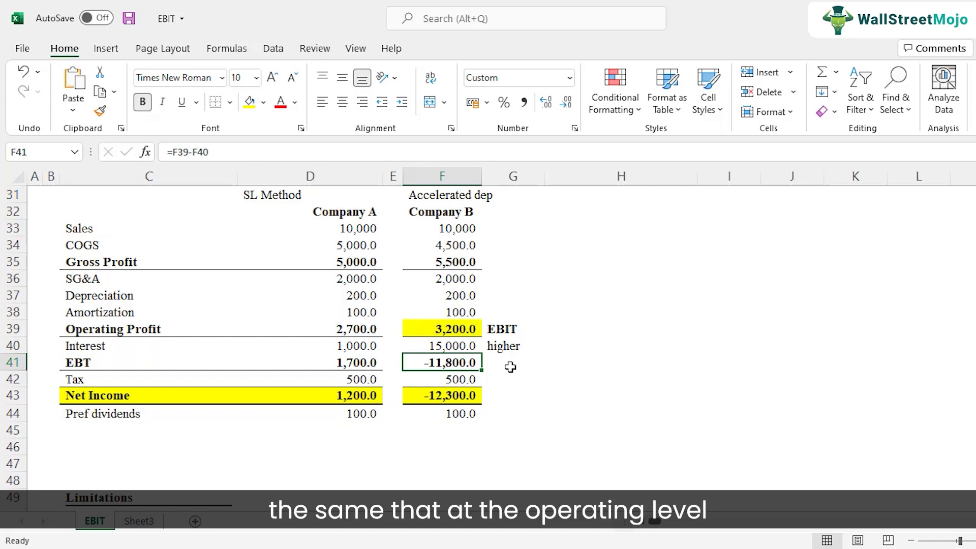
pyautogui.moveTo(441, 229); pyautogui.dragTo(456, 387)
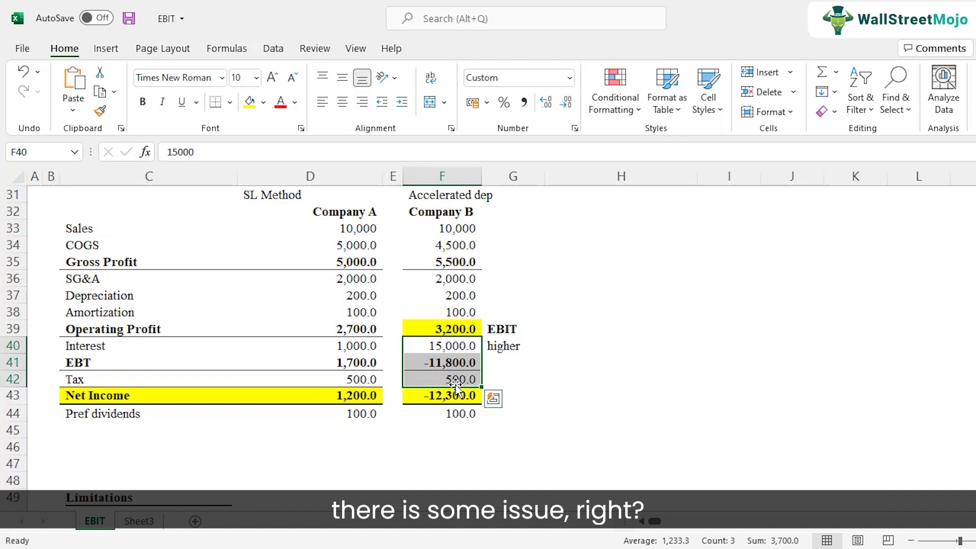
pyautogui.scroll(-2, 364, 411)
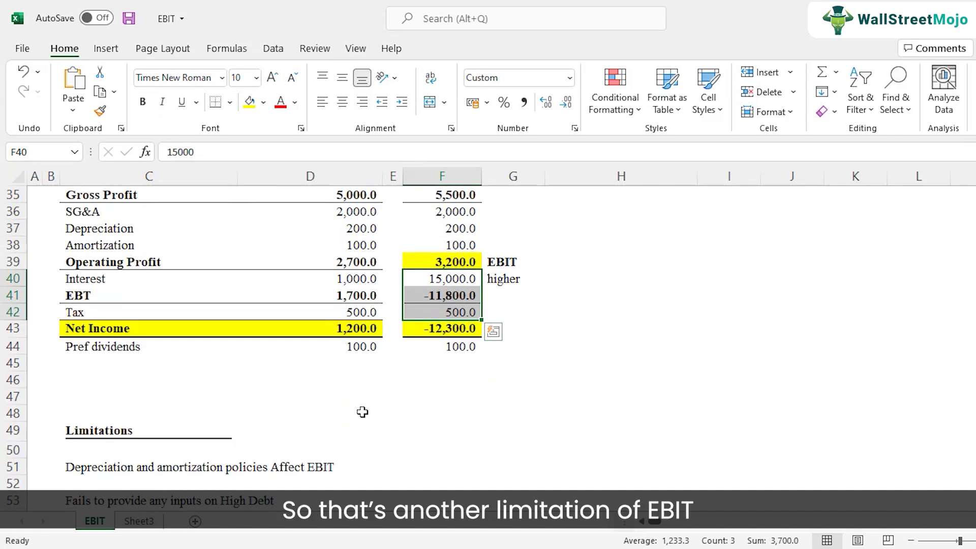